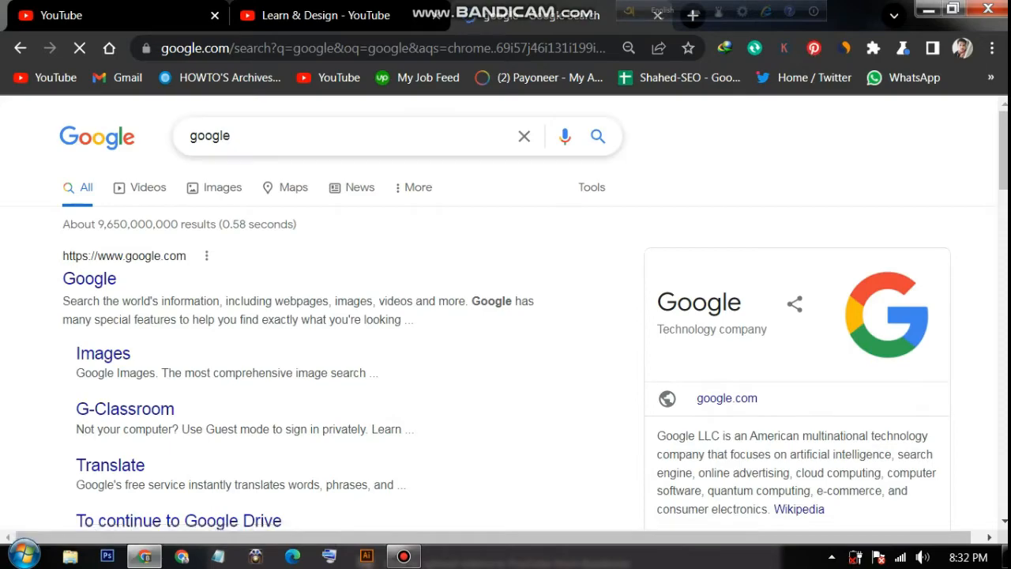
# Search Google for 'canva' and scroll down to the canva.com result
pyautogui.moveTo(234, 137); pyautogui.dragTo(123, 141)
pyautogui.write('canva')
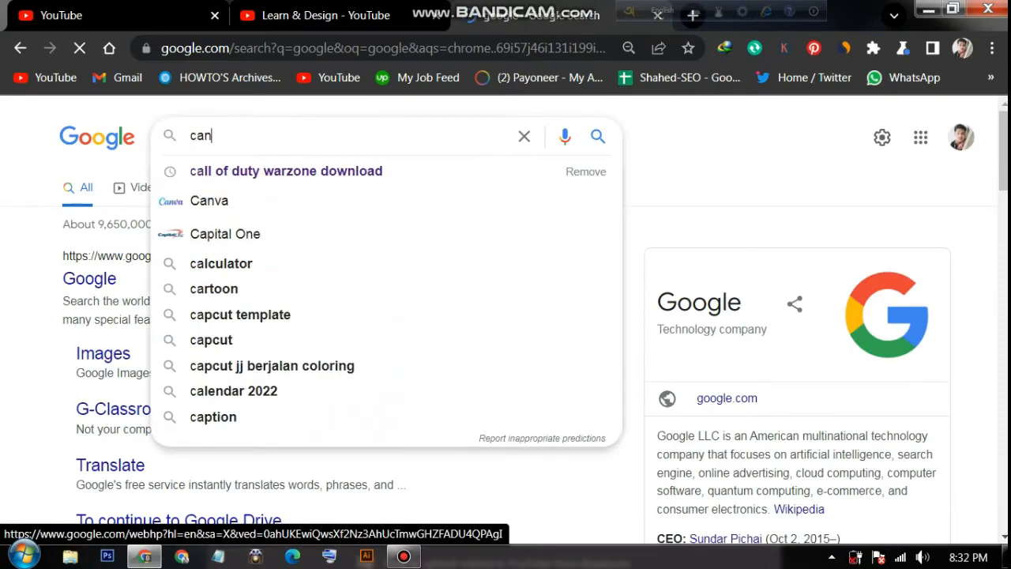
pyautogui.press('Return')
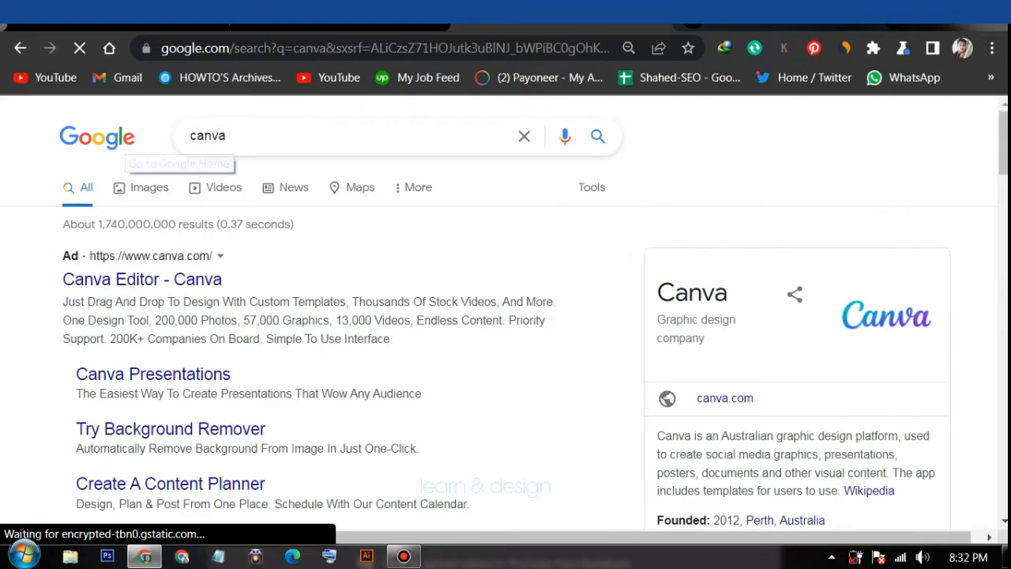
pyautogui.scroll(-5, 284, 261)
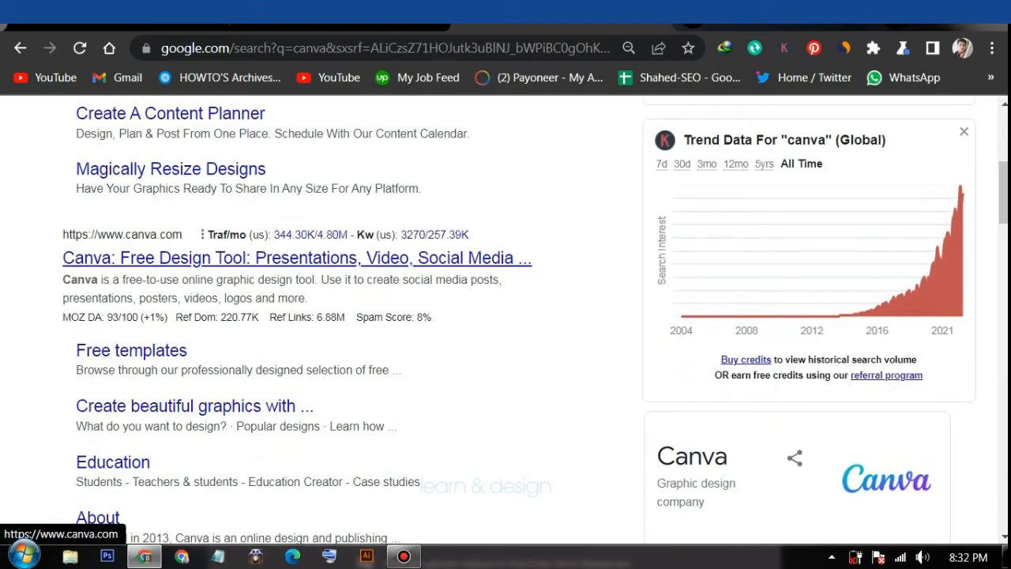
# Open canva.com, choose Personal use, and decline the Pro trial with Maybe Later
pyautogui.click(286, 259)
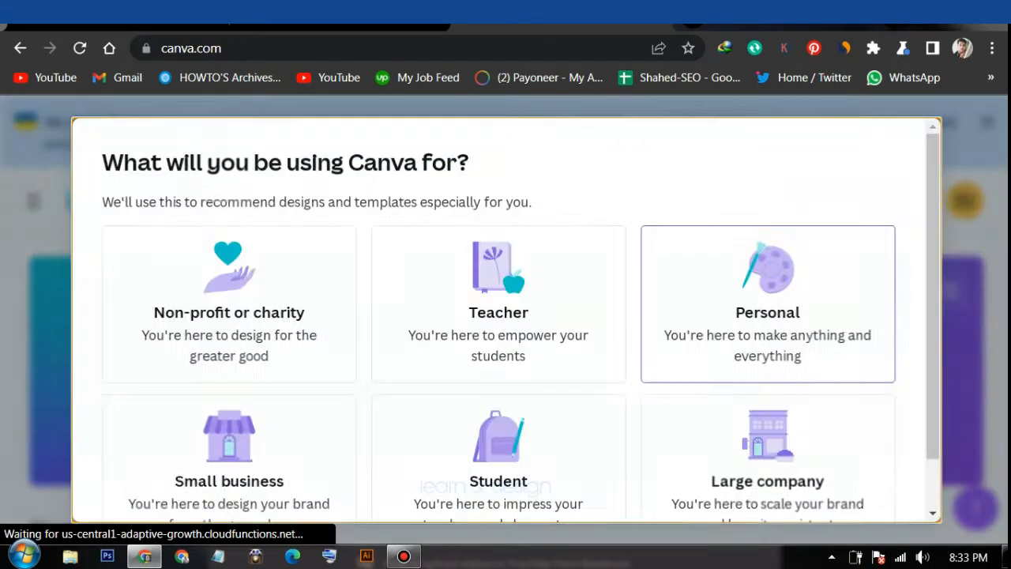
pyautogui.scroll(-2, 506, 320)
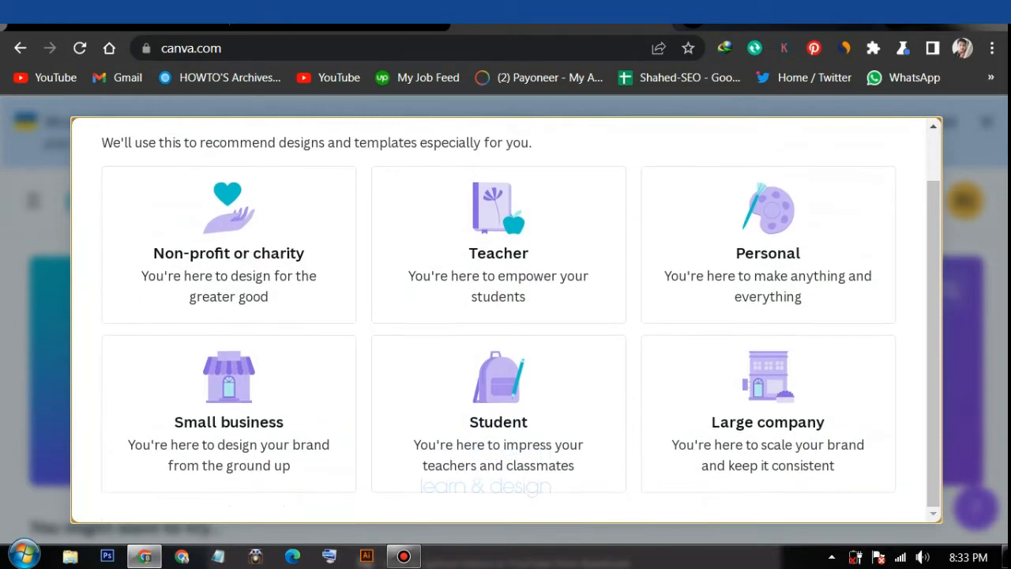
pyautogui.scroll(2, 506, 320)
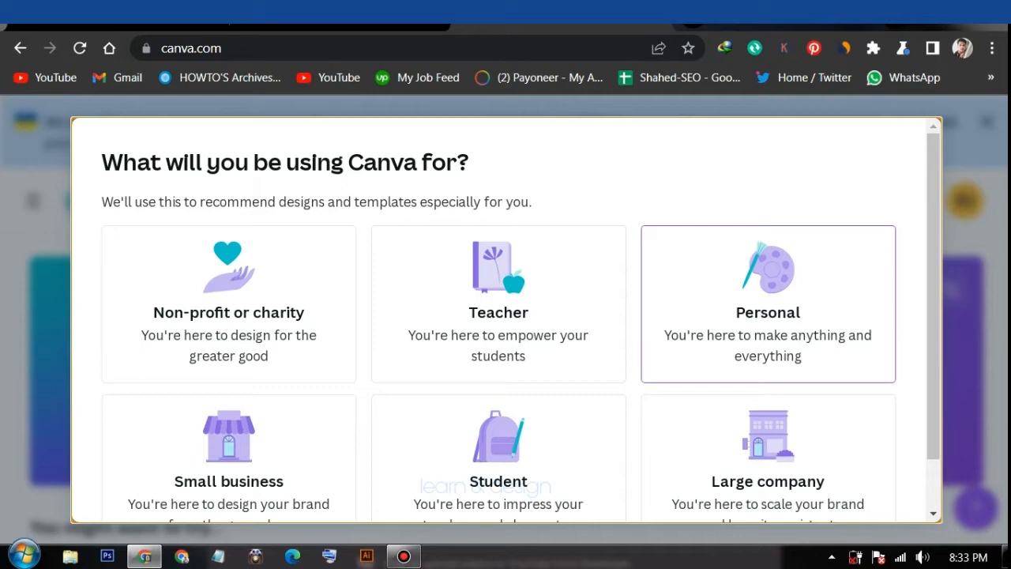
pyautogui.click(768, 308)
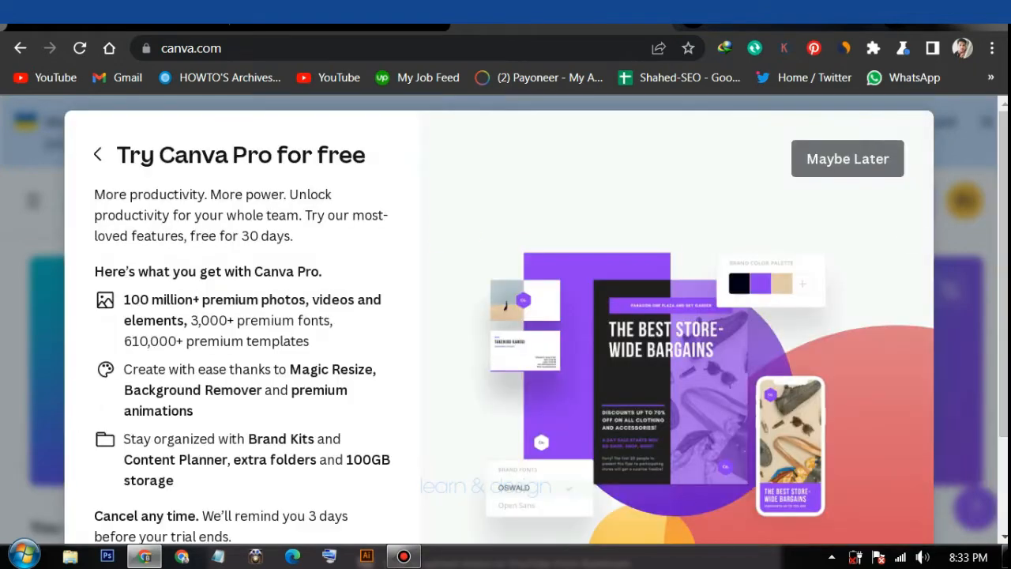
pyautogui.click(848, 159)
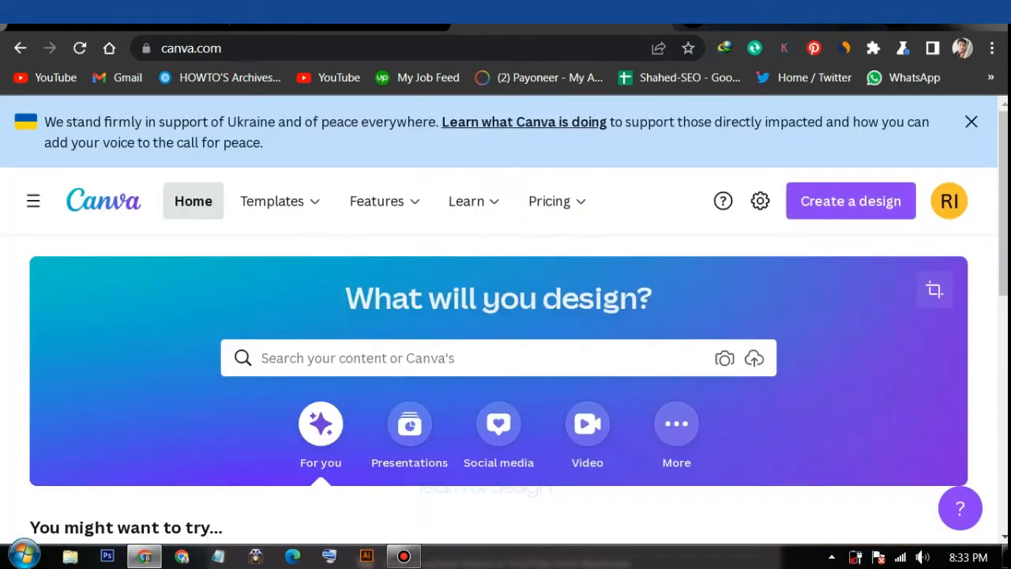
# Create a blank 1080 × 1080 px Instagram Post from the 'You might want to try' row
pyautogui.scroll(-1, 146, 533)
pyautogui.scroll(1, 499, 388)
pyautogui.scroll(-1, 147, 278)
pyautogui.scroll(-3, 146, 278)
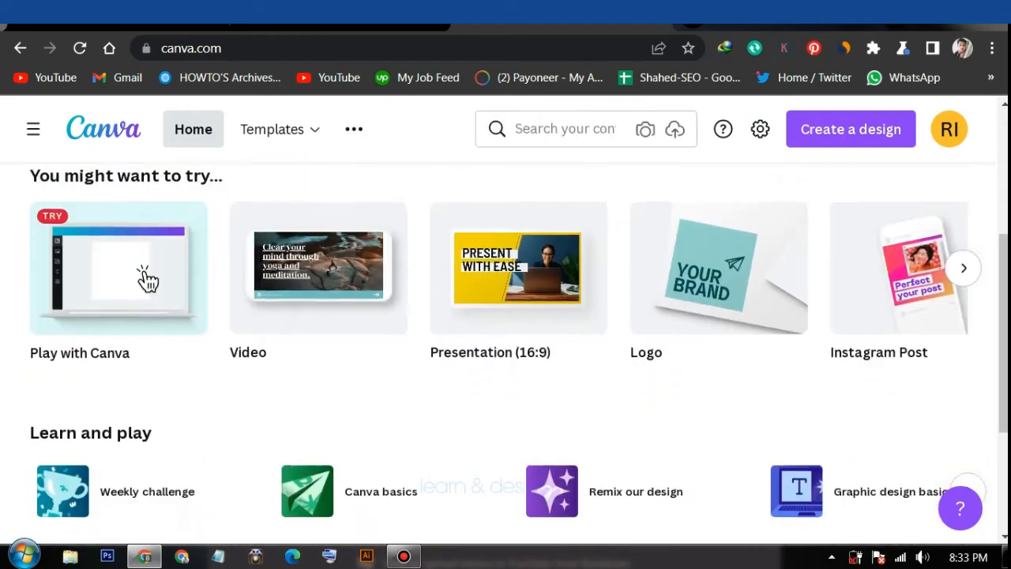
pyautogui.moveTo(146, 279)
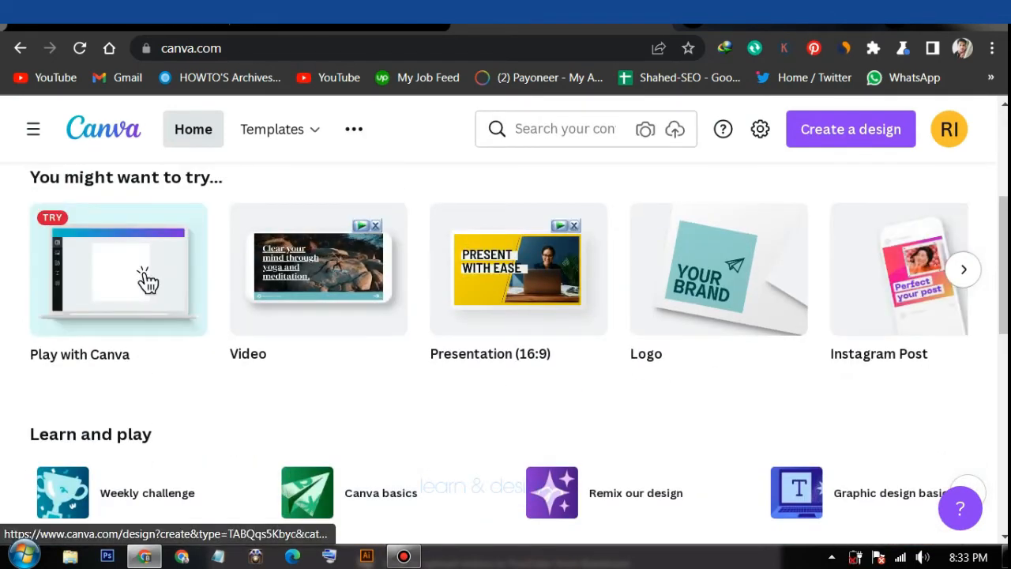
pyautogui.click(964, 269)
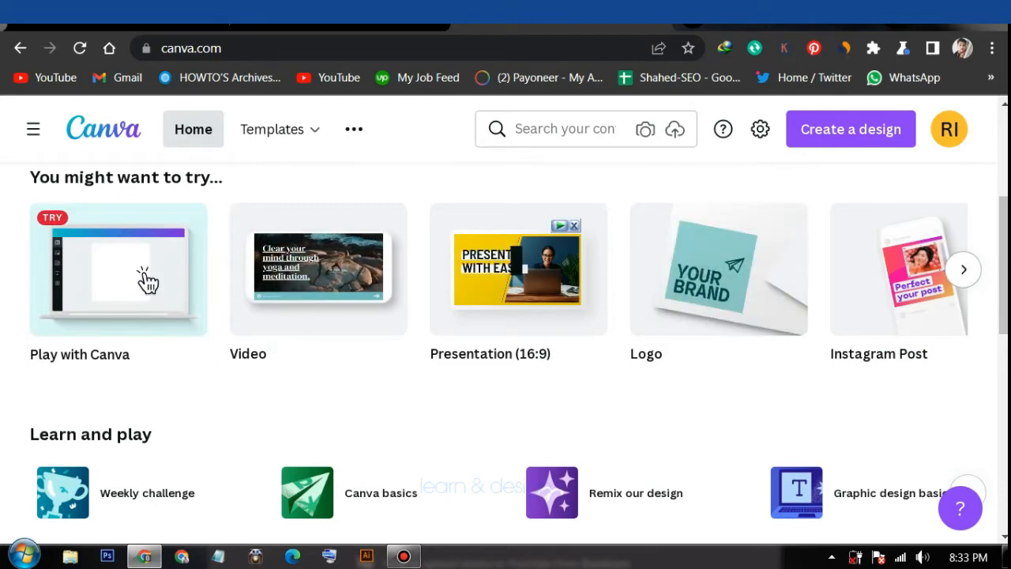
pyautogui.hscroll(5, 146, 278)
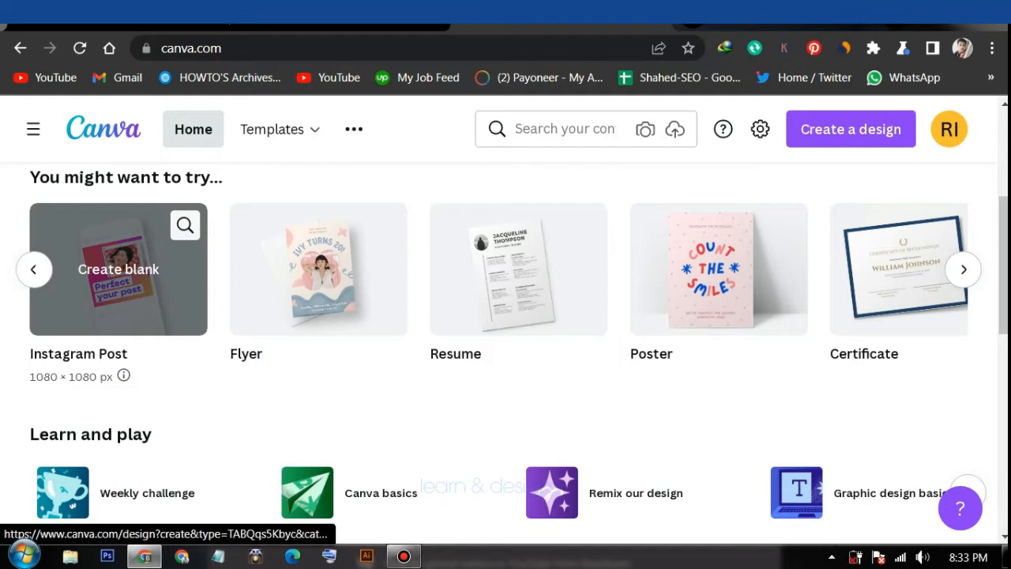
pyautogui.click(119, 269)
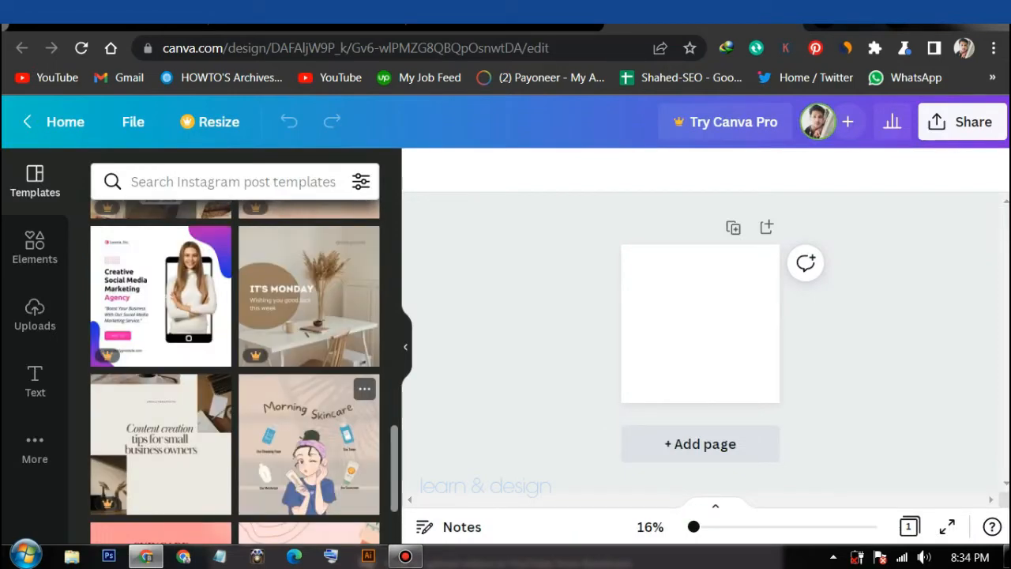
# Scroll the Templates panel and apply the blue 'We're hiring' graphic designer template
pyautogui.scroll(-6, 308, 411)
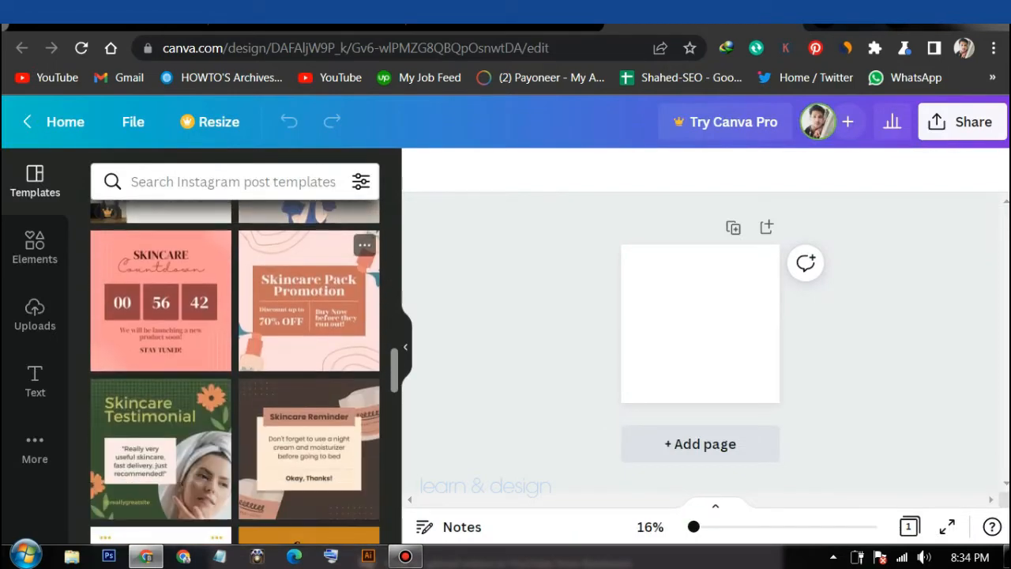
pyautogui.scroll(-2, 308, 387)
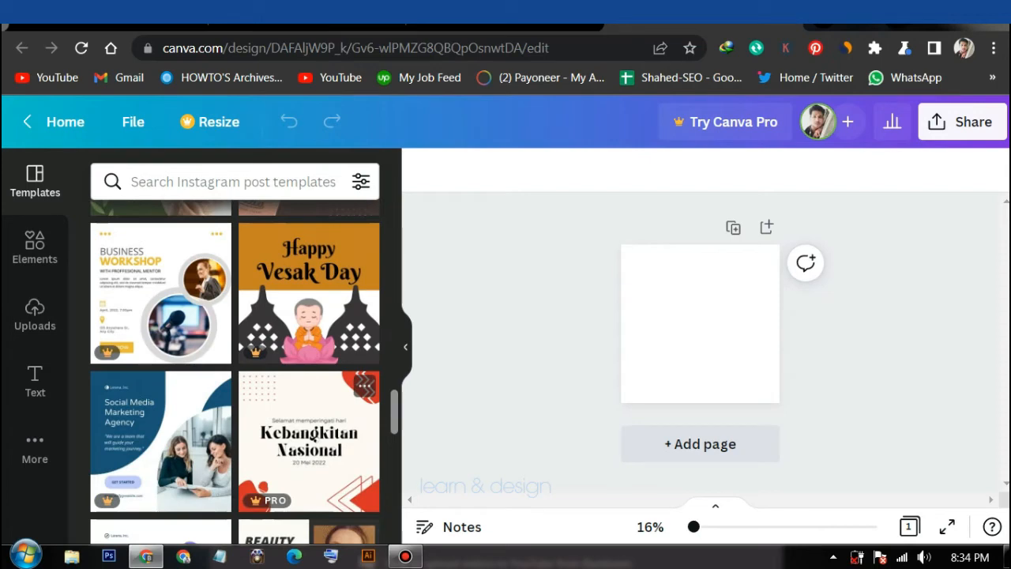
pyautogui.scroll(-2, 308, 395)
pyautogui.scroll(-4, 308, 395)
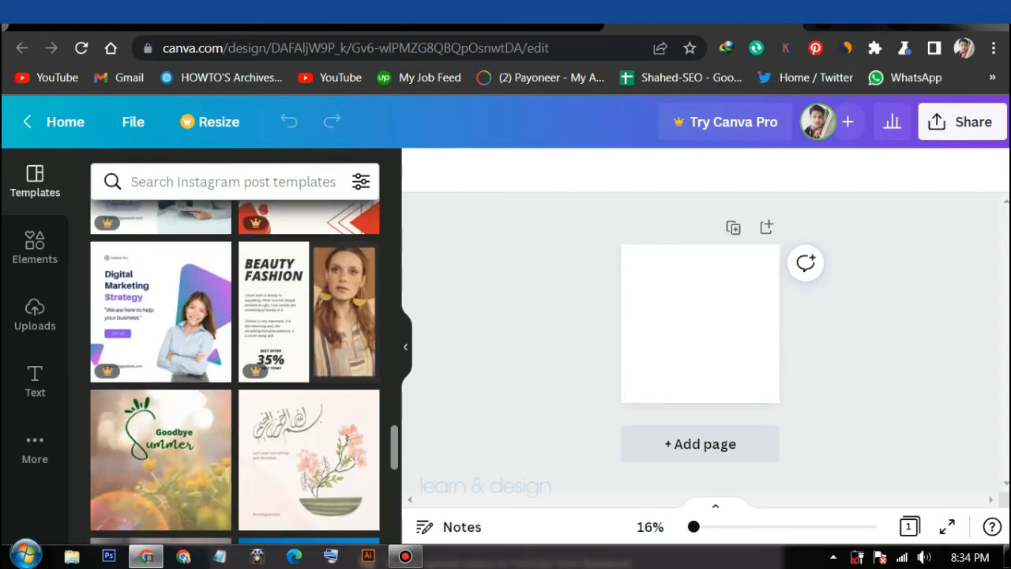
pyautogui.scroll(-15, 237, 367)
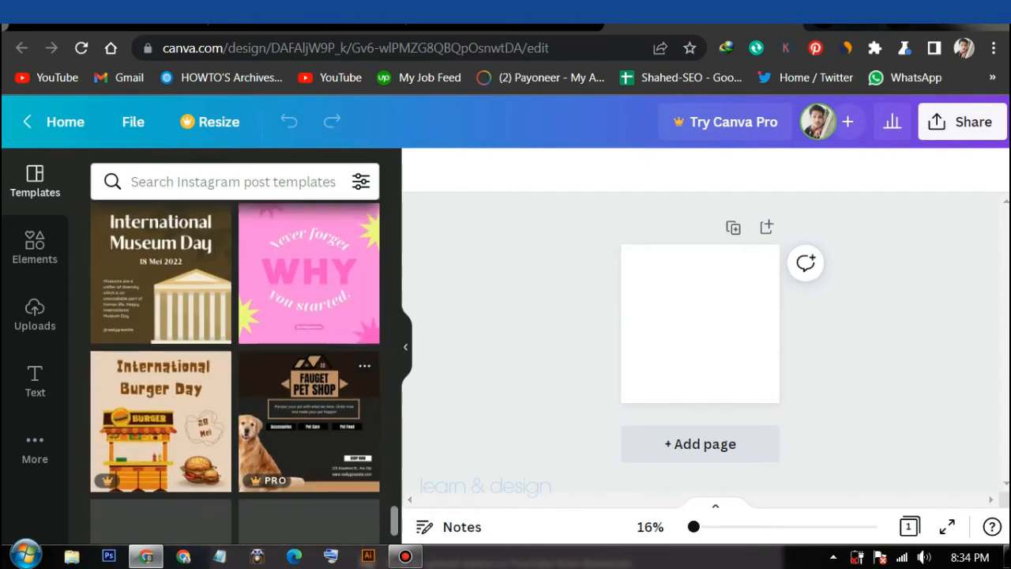
pyautogui.scroll(-4, 316, 379)
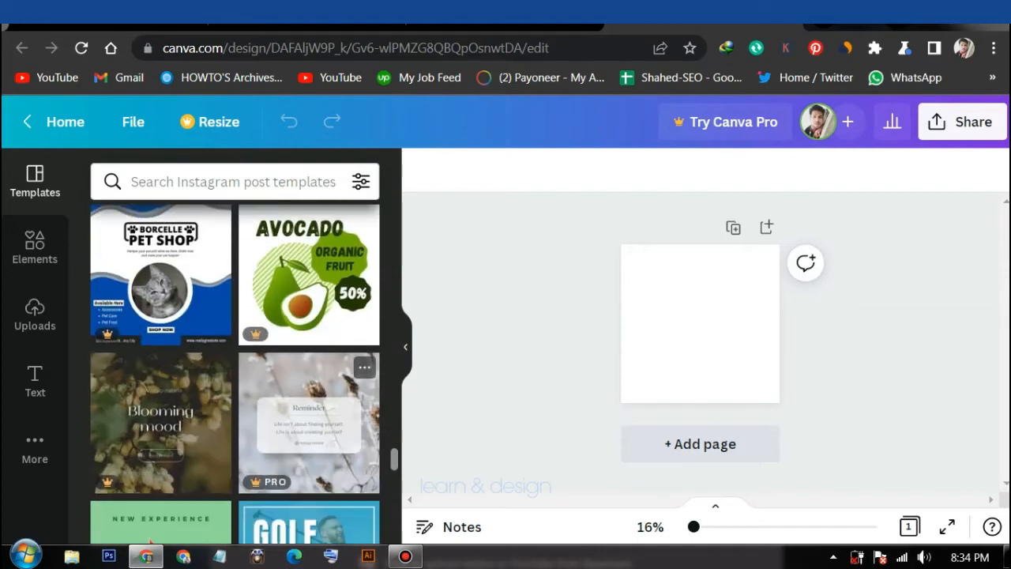
pyautogui.scroll(-6, 316, 379)
pyautogui.scroll(-10, 316, 379)
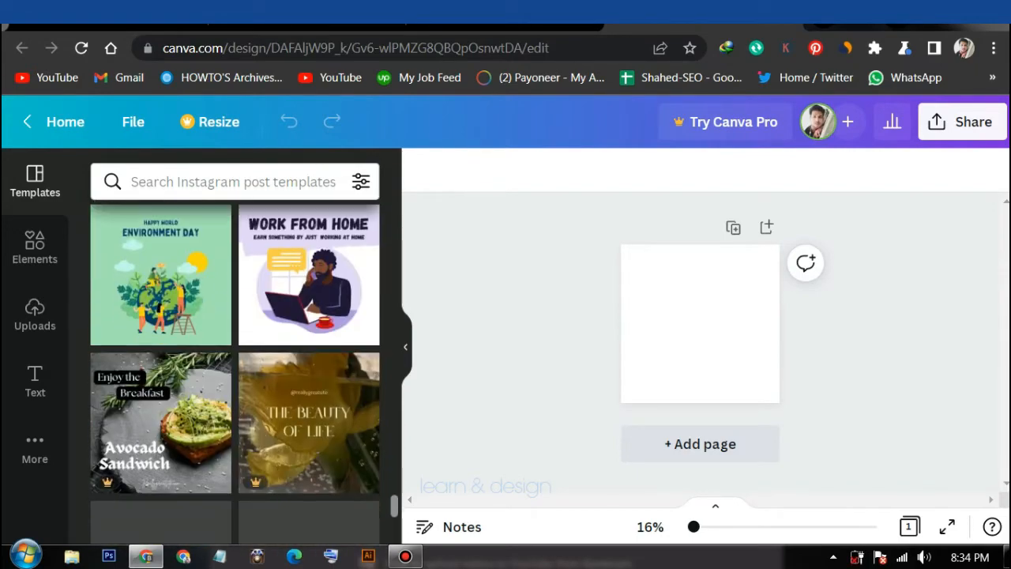
pyautogui.scroll(-8, 237, 371)
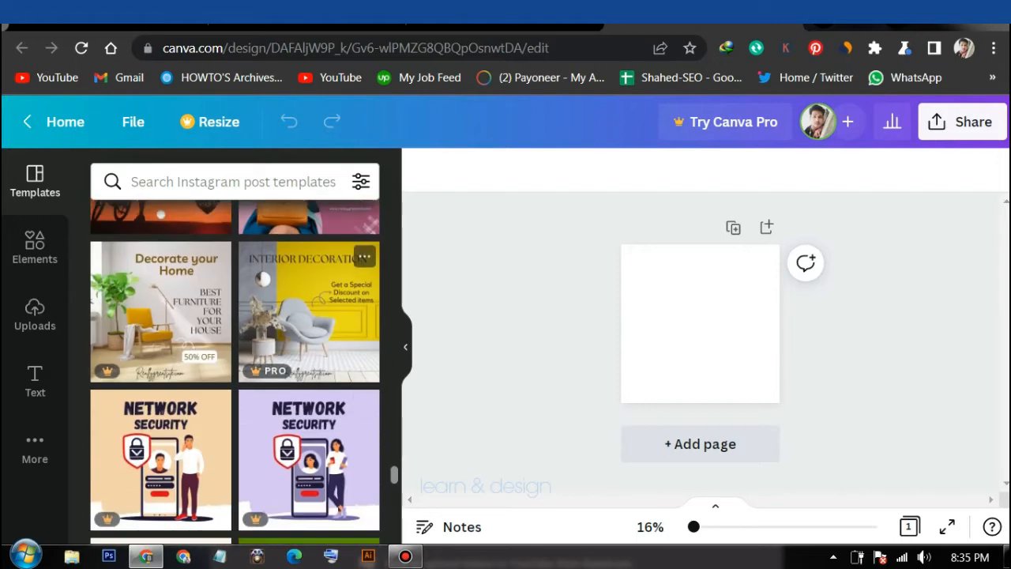
pyautogui.scroll(-4, 316, 332)
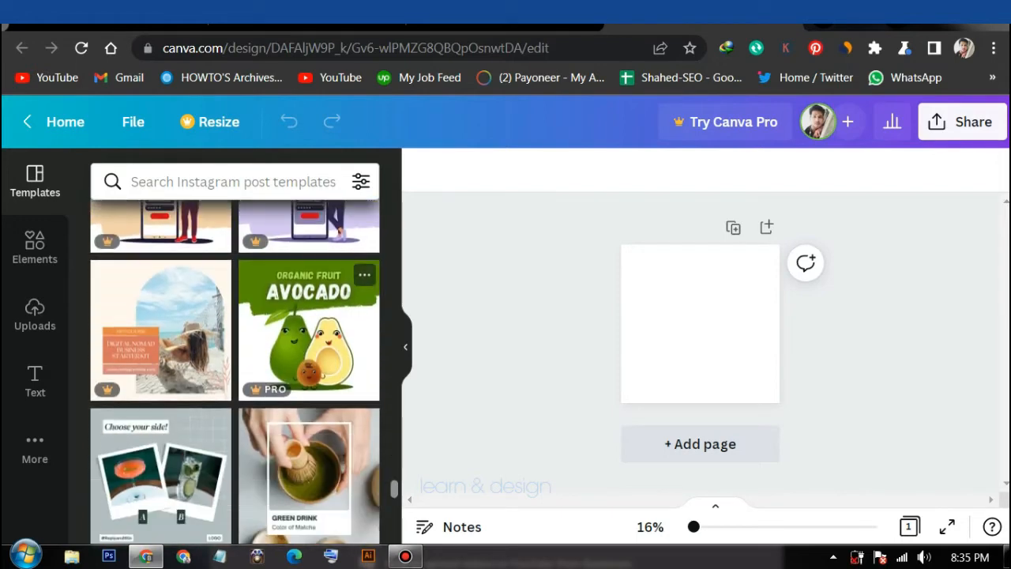
pyautogui.scroll(-6, 308, 332)
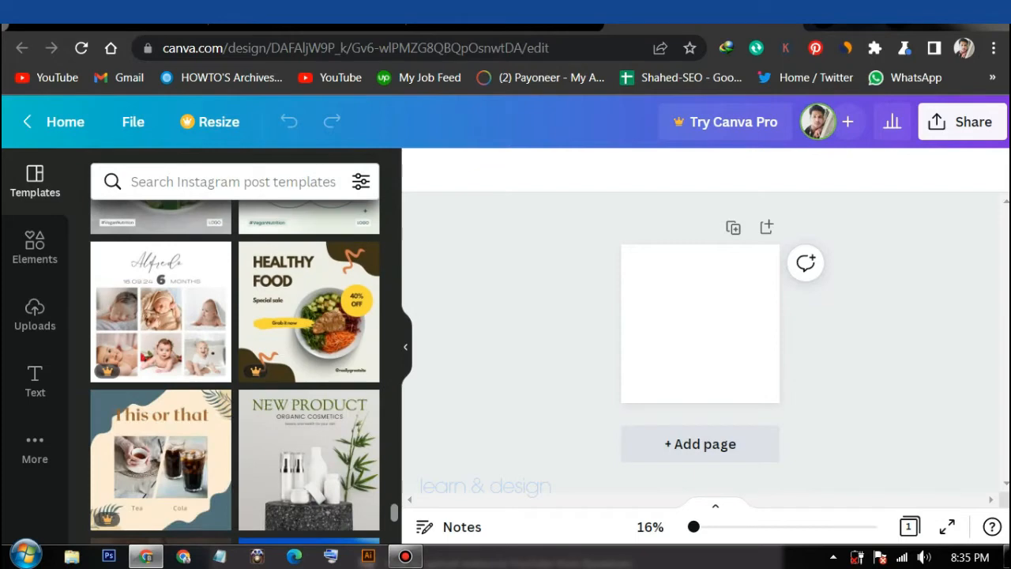
pyautogui.scroll(-3, 308, 372)
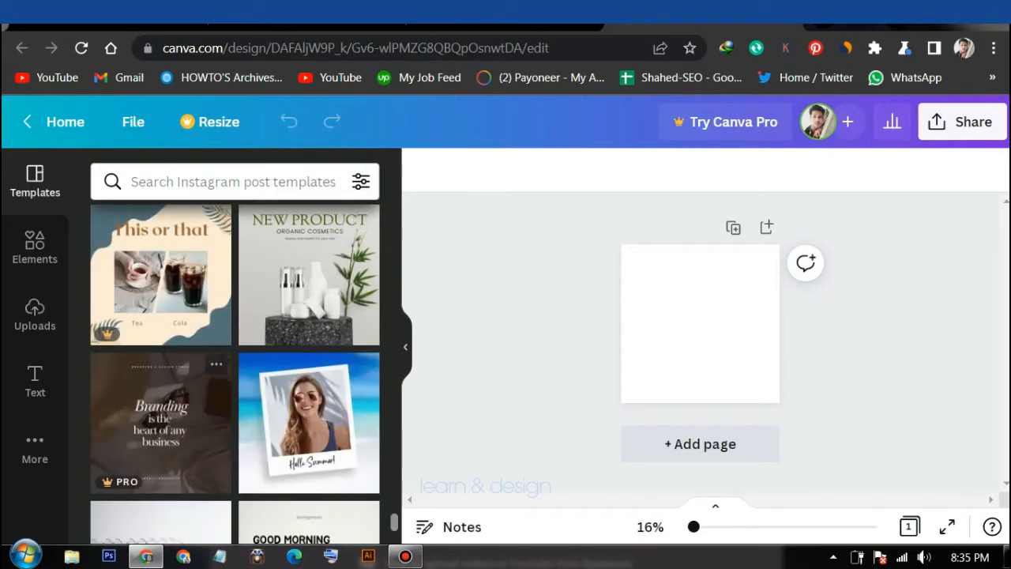
pyautogui.scroll(-2, 197, 371)
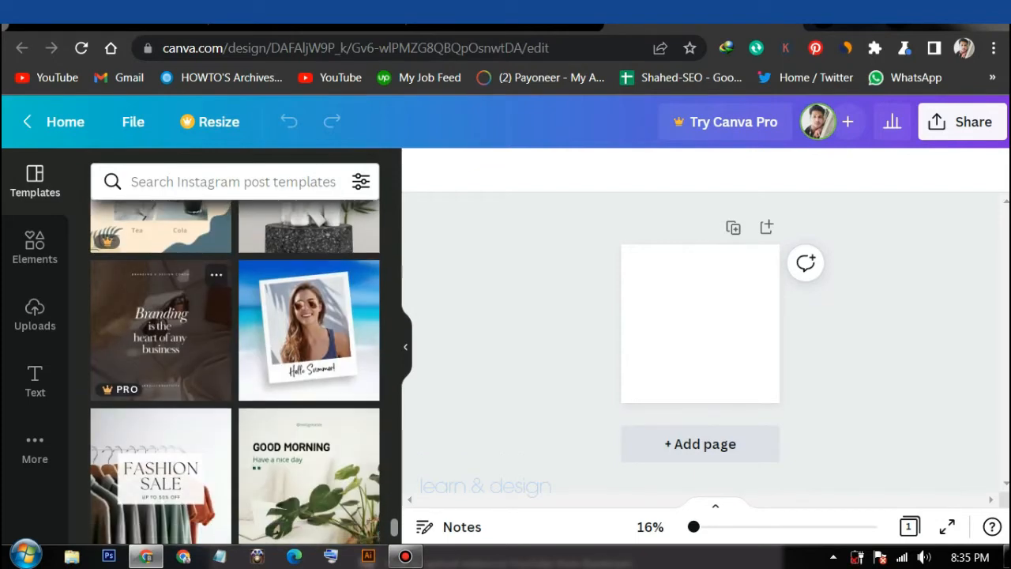
pyautogui.scroll(-5, 197, 371)
pyautogui.scroll(-2, 198, 371)
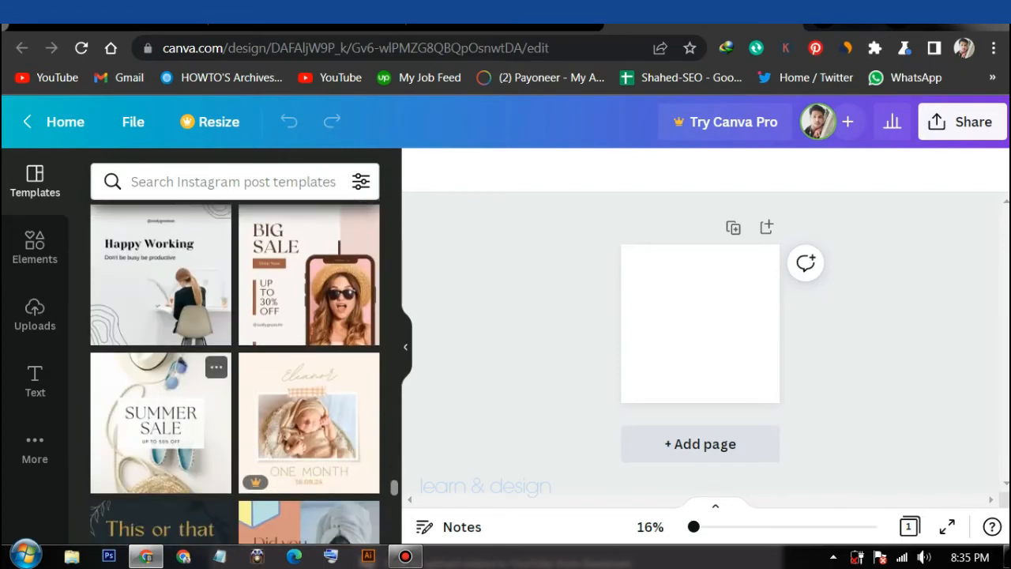
pyautogui.scroll(2, 197, 372)
pyautogui.scroll(-5, 197, 371)
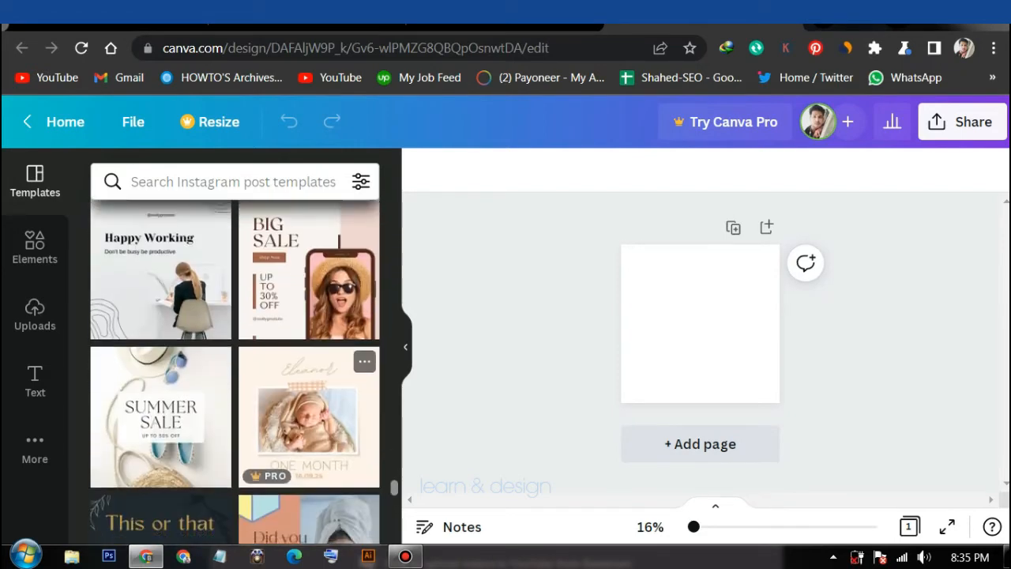
pyautogui.scroll(-12, 235, 371)
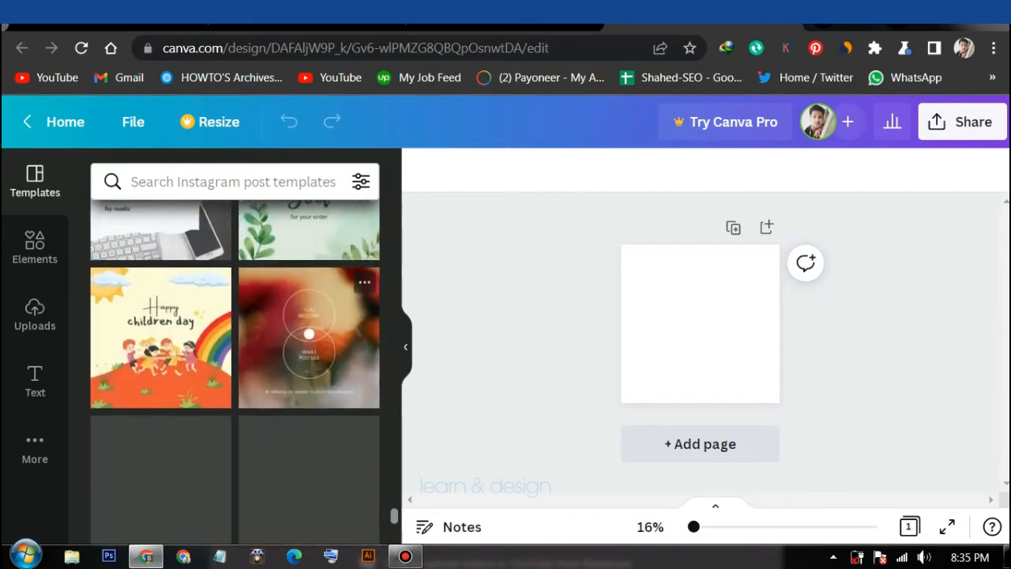
pyautogui.scroll(-5, 235, 372)
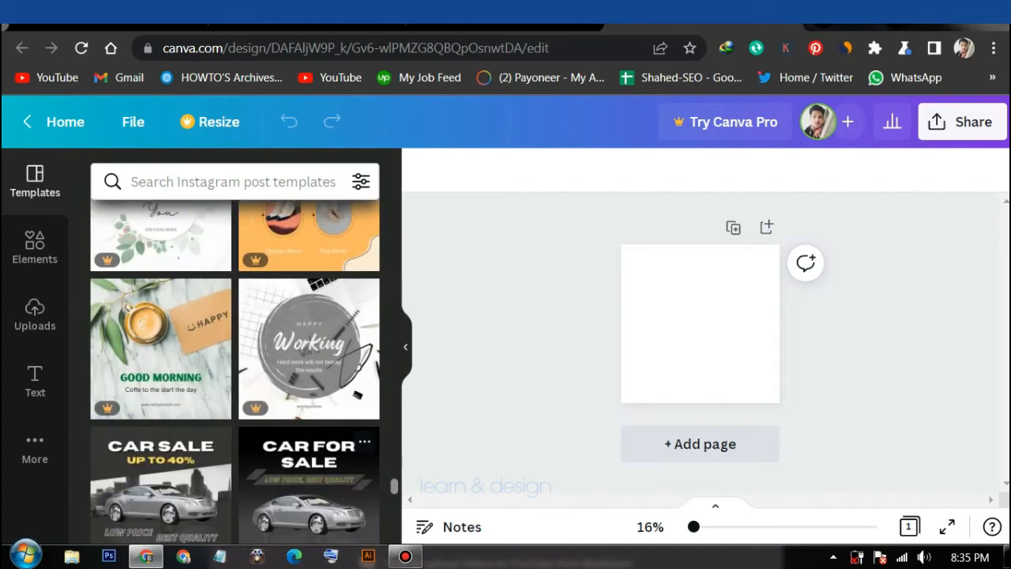
pyautogui.scroll(-15, 235, 372)
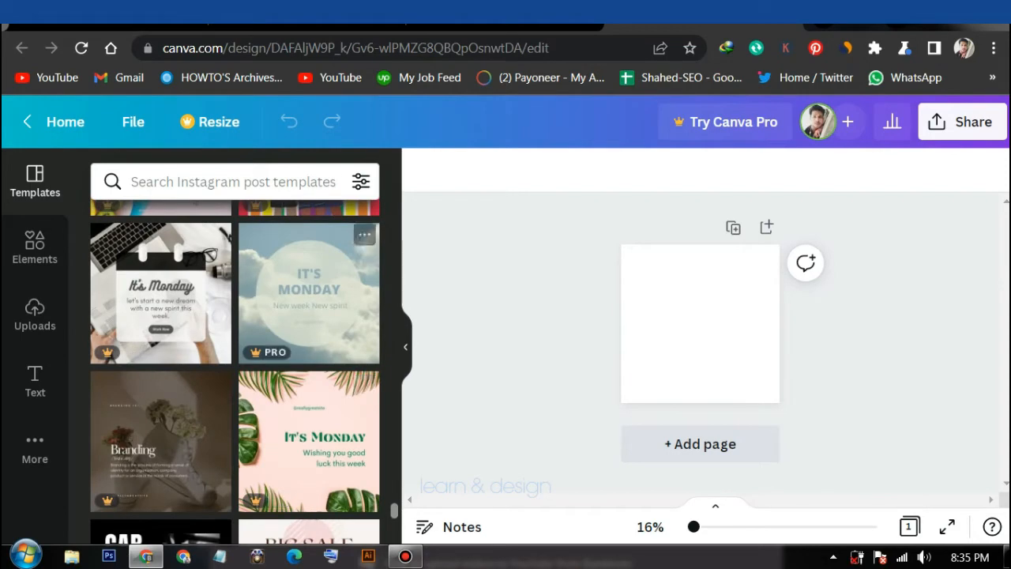
pyautogui.scroll(-3, 235, 372)
pyautogui.scroll(2, 234, 371)
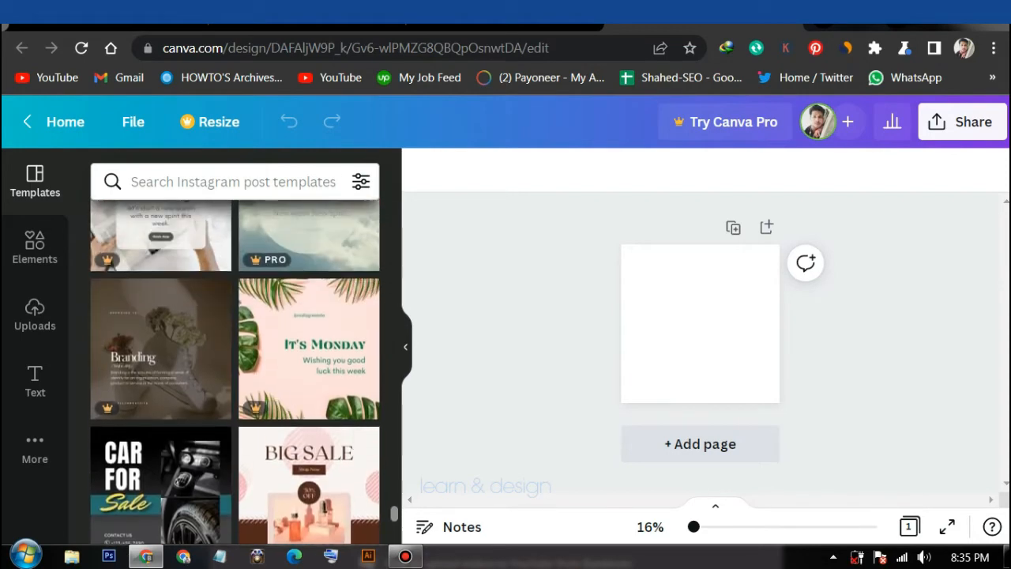
pyautogui.scroll(-8, 235, 371)
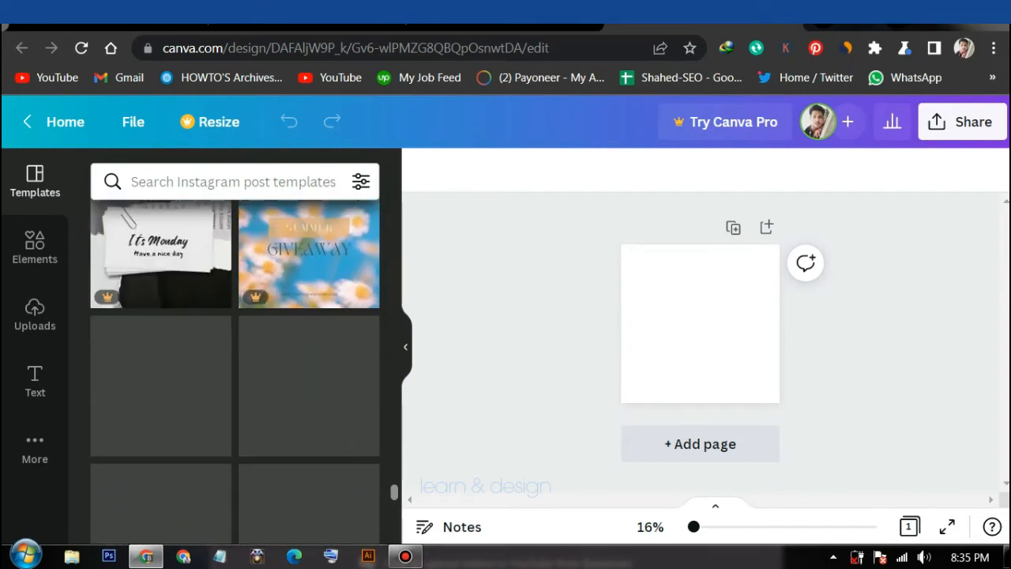
pyautogui.scroll(-10, 235, 372)
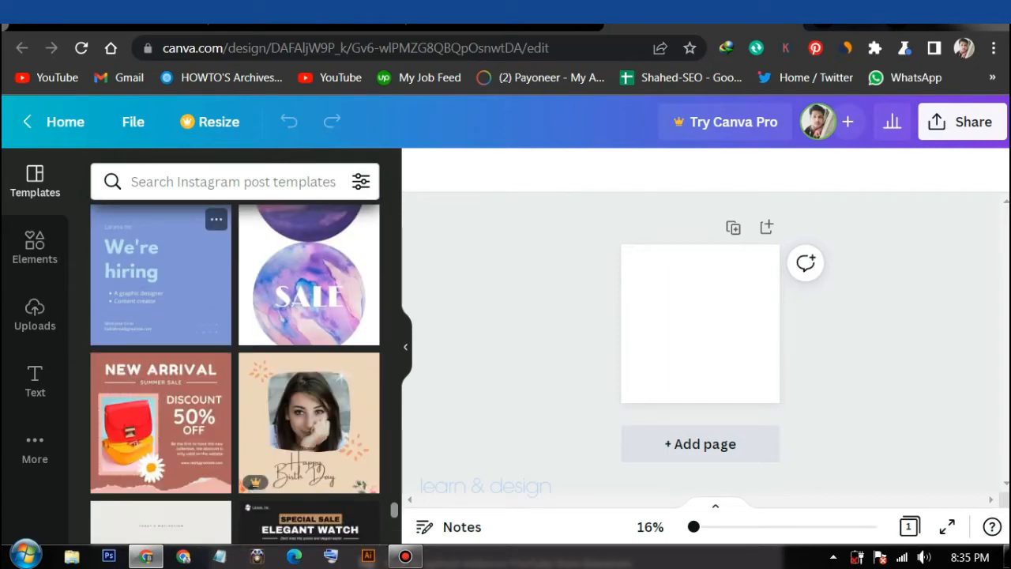
pyautogui.click(160, 276)
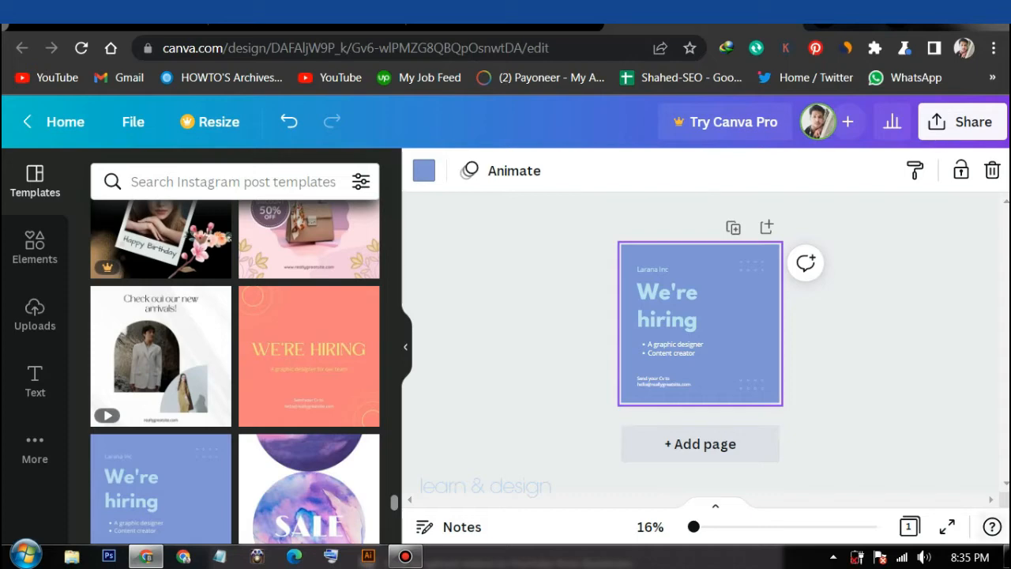
pyautogui.scroll(4, 700, 316)
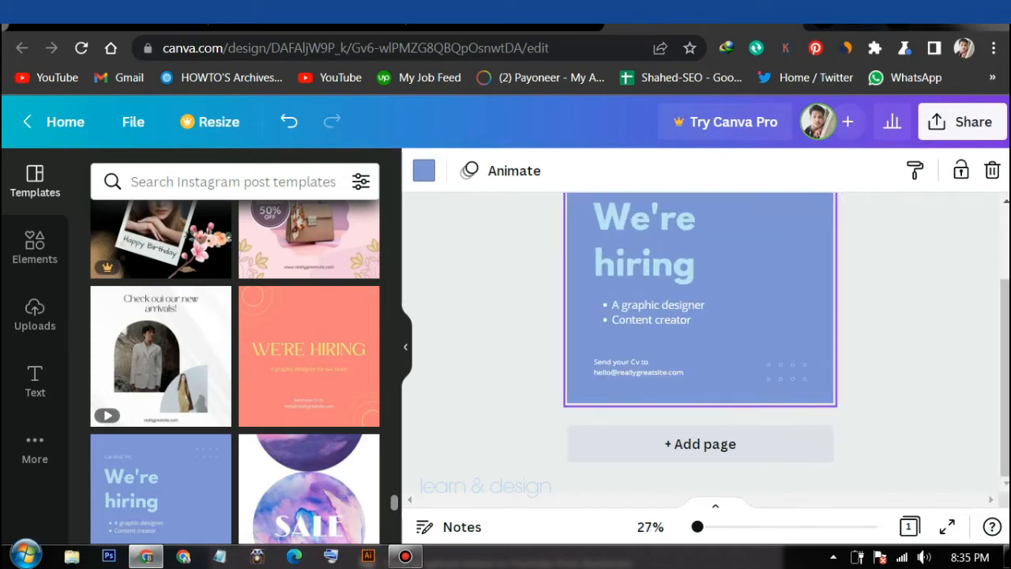
pyautogui.click(644, 241)
pyautogui.scroll(3, 700, 332)
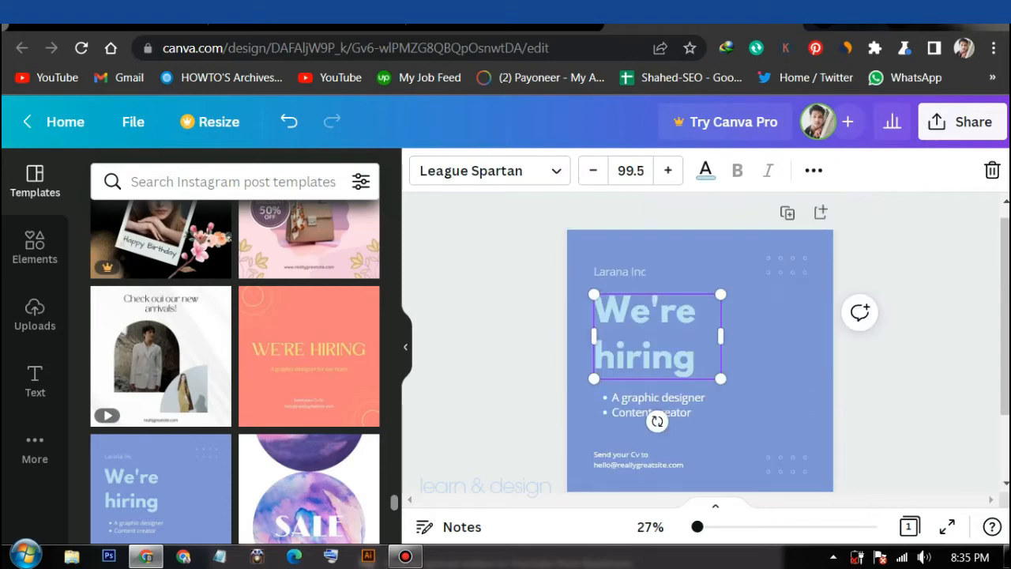
pyautogui.click(768, 360)
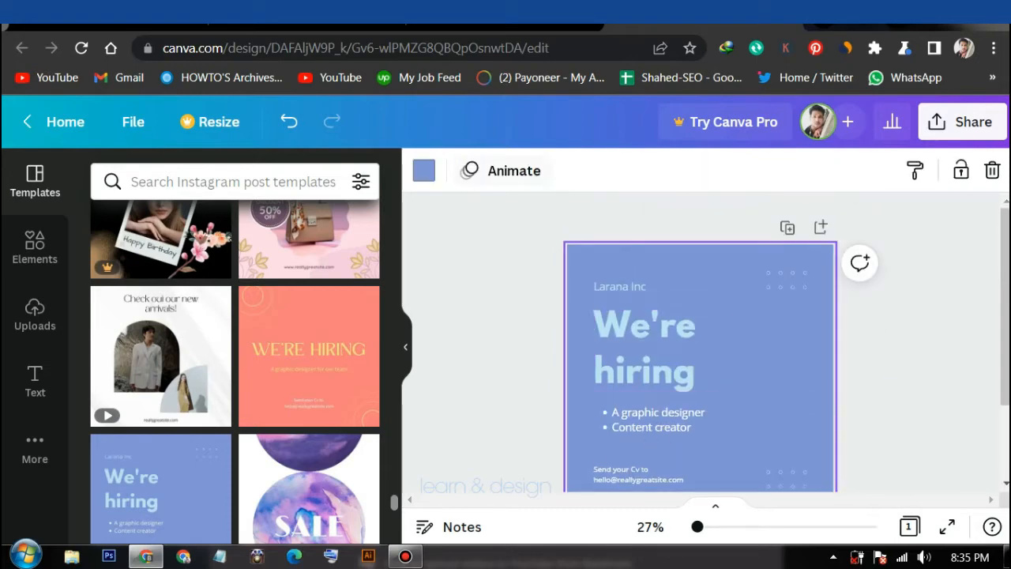
# Change the page background colour to purple
pyautogui.click(423, 170)
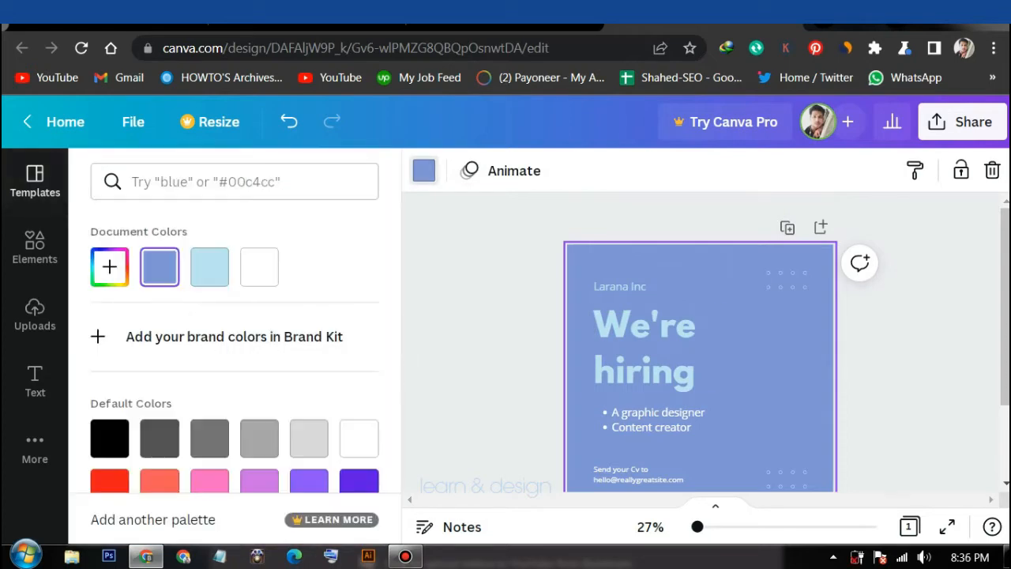
pyautogui.scroll(-2, 237, 356)
pyautogui.click(309, 395)
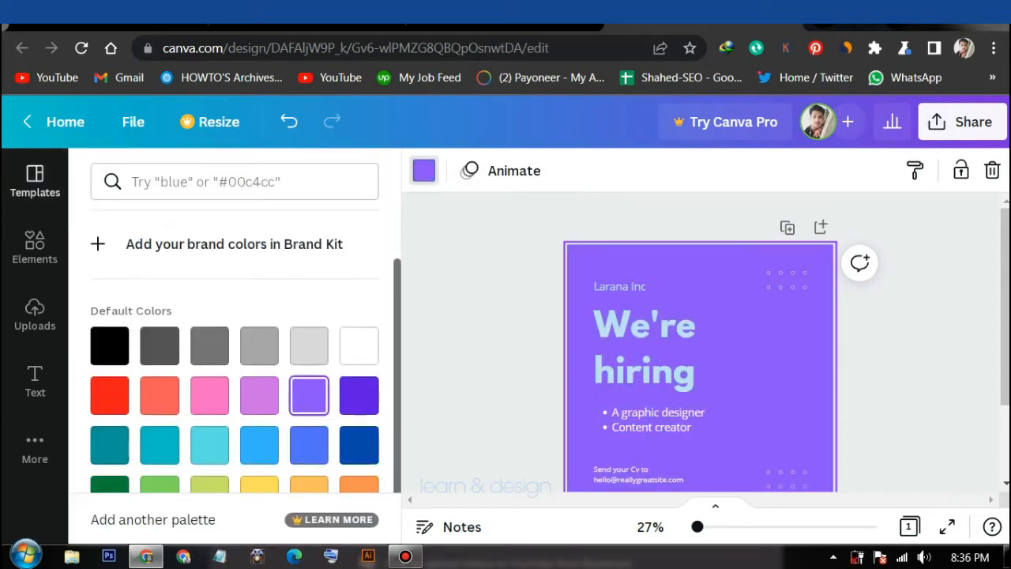
# Make the 'We're hiring' heading text white
pyautogui.click(645, 349)
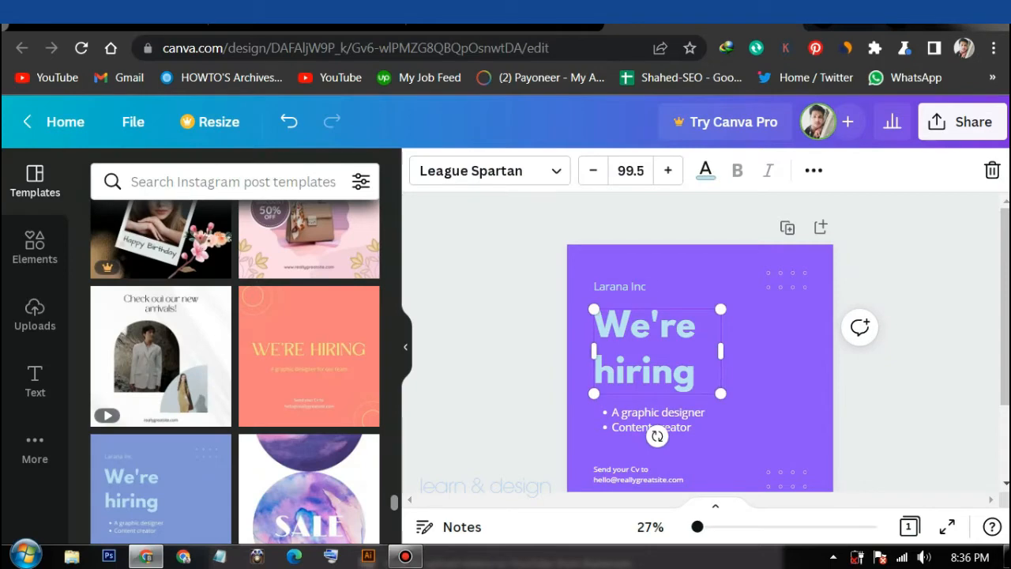
pyautogui.click(705, 170)
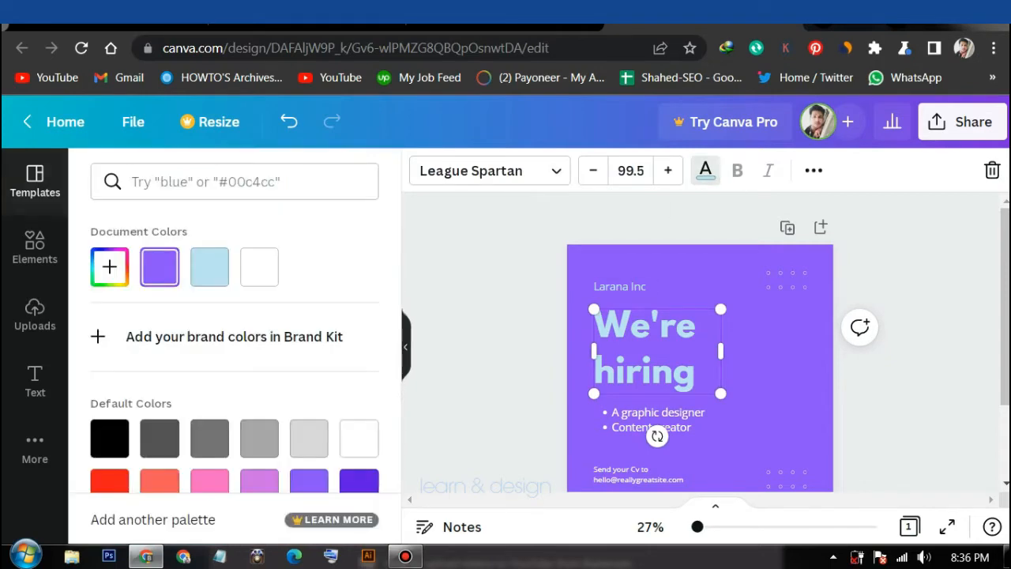
pyautogui.click(259, 267)
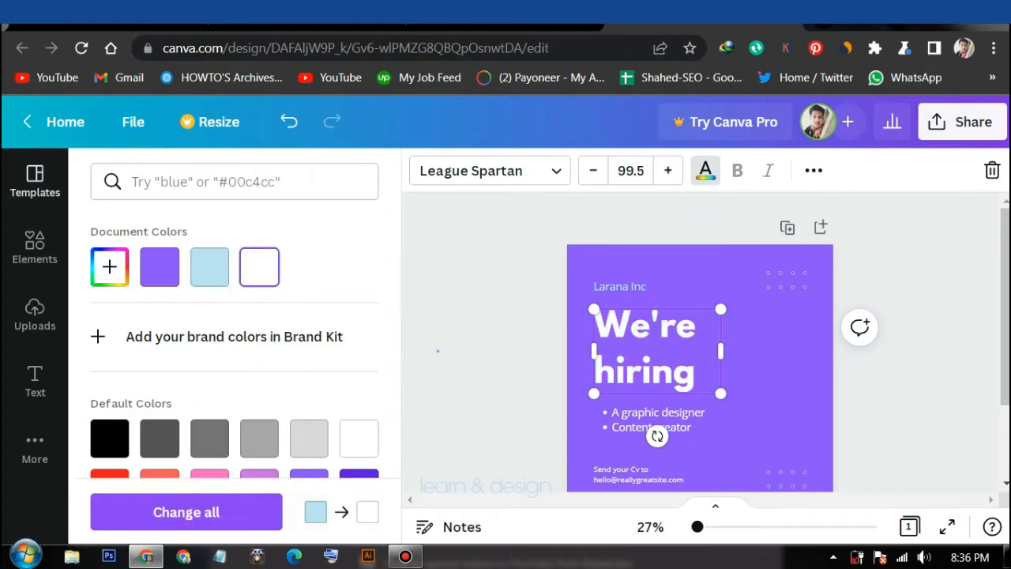
pyautogui.click(439, 350)
pyautogui.scroll(-2, 440, 350)
pyautogui.scroll(2, 440, 350)
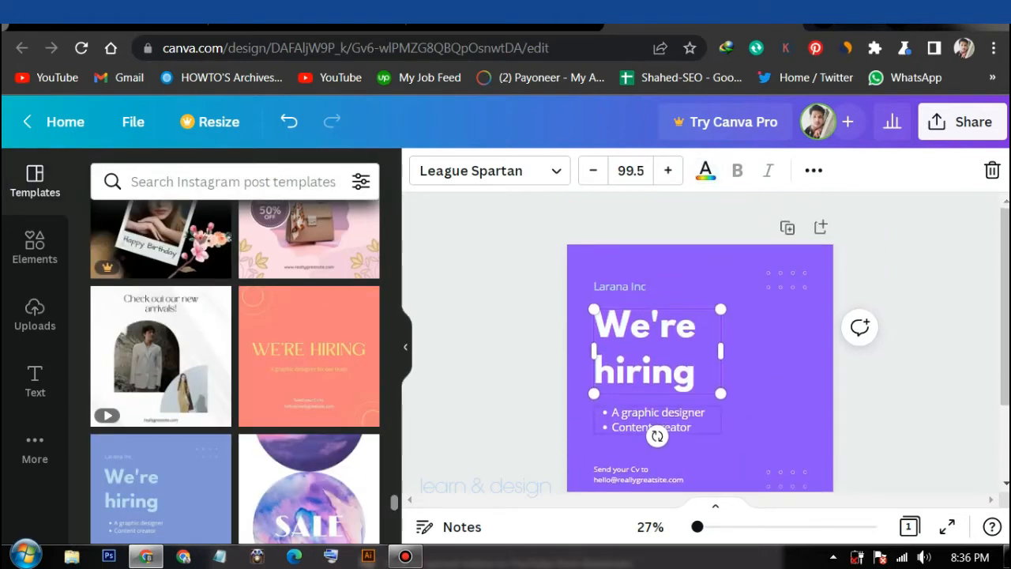
pyautogui.click(658, 419)
pyautogui.click(868, 364)
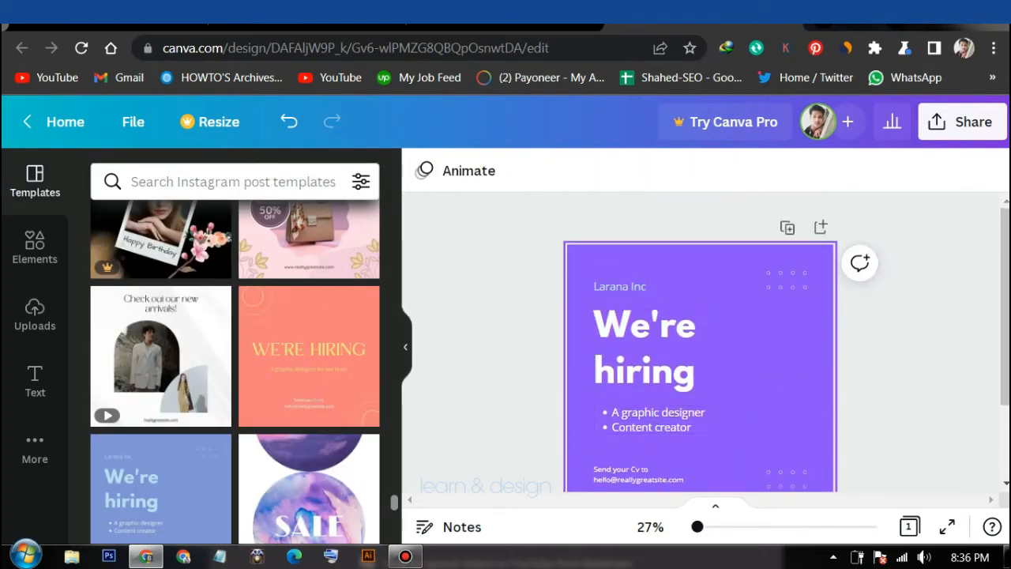
pyautogui.scroll(-2, 700, 356)
pyautogui.scroll(2, 700, 356)
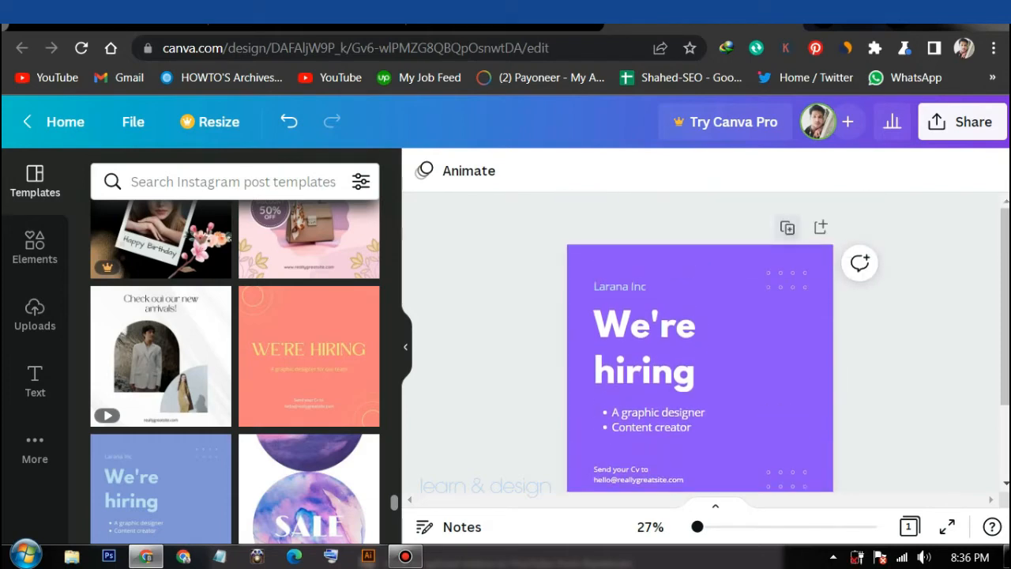
# Duplicate the finished page and start a media upload from the Uploads panel
pyautogui.click(787, 227)
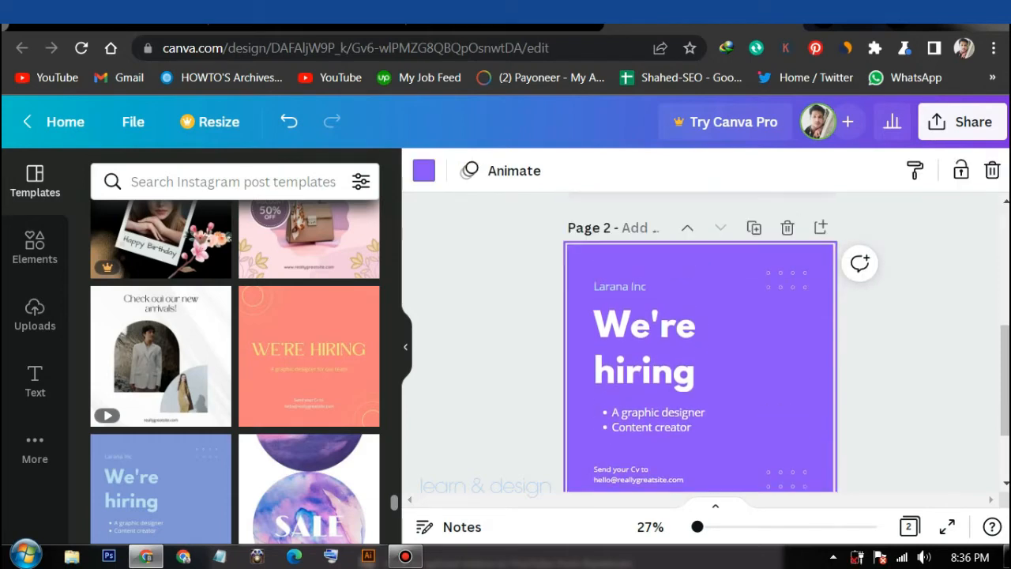
pyautogui.click(35, 314)
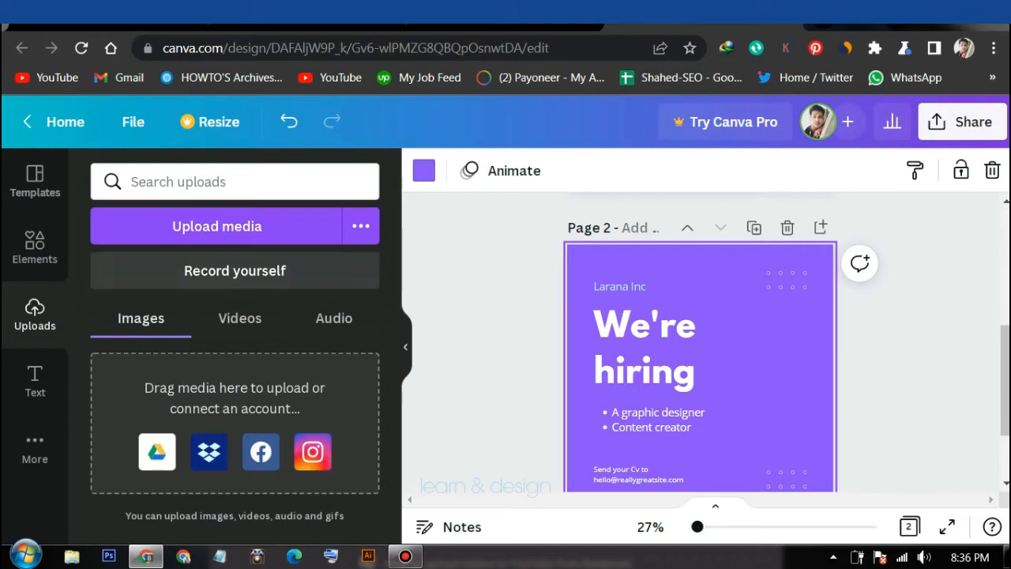
pyautogui.click(217, 226)
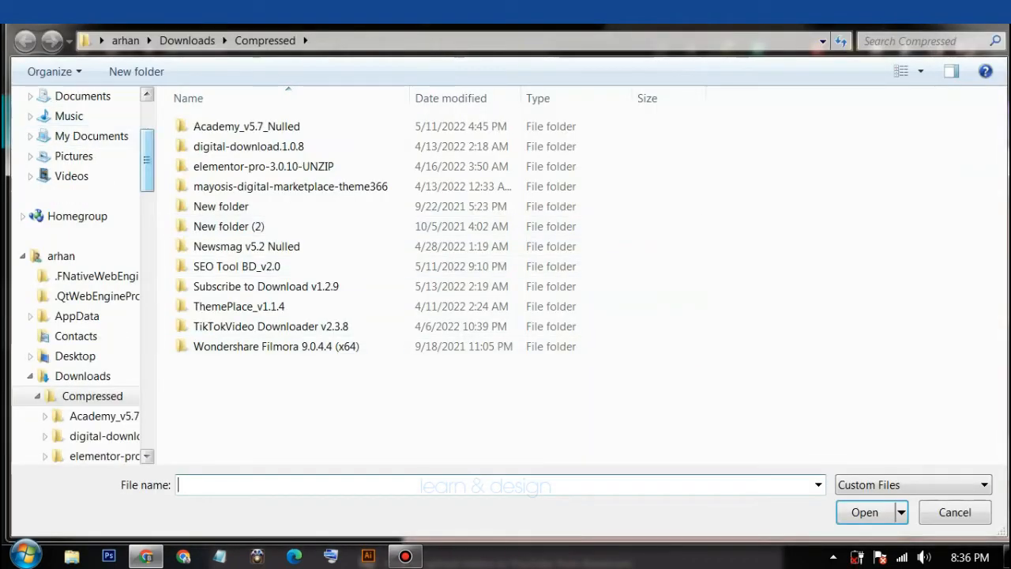
# Look through Downloads, Documents, the Desktop's New folder and Pictures for the photo
pyautogui.moveTo(147, 147); pyautogui.dragTo(147, 119)
pyautogui.click(83, 140)
pyautogui.click(83, 139)
pyautogui.scroll(2, 79, 237)
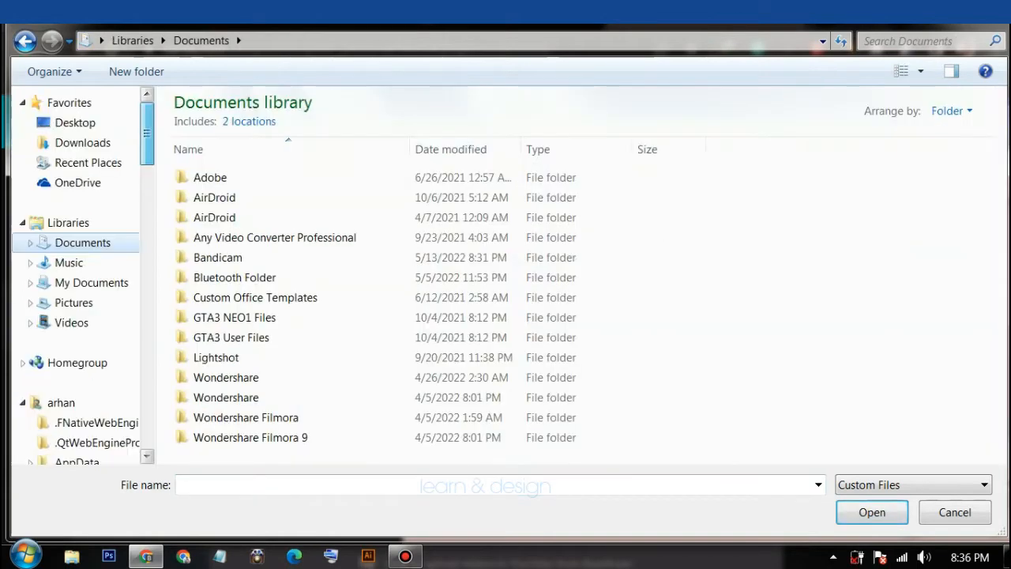
pyautogui.click(75, 123)
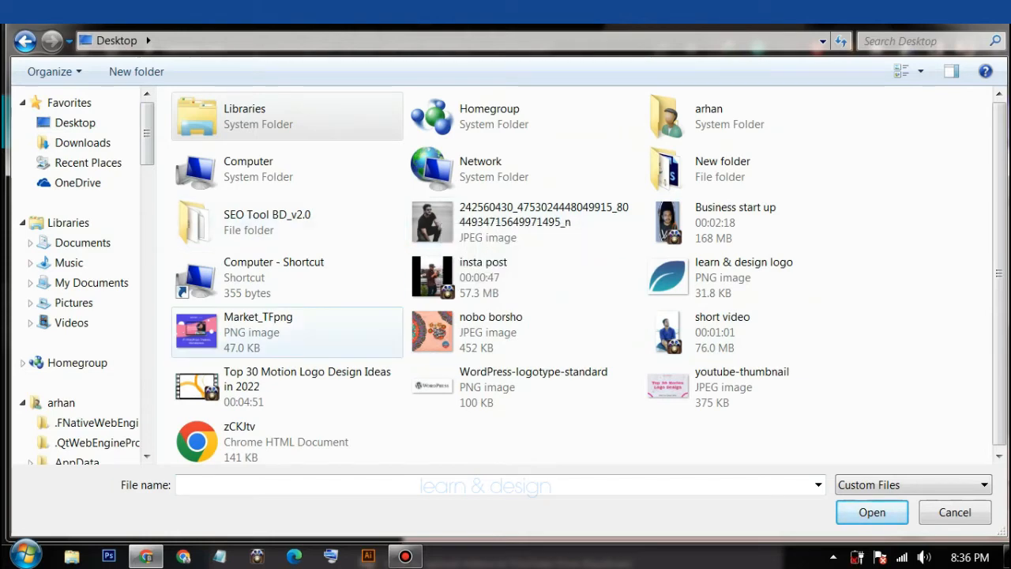
pyautogui.doubleClick(720, 162)
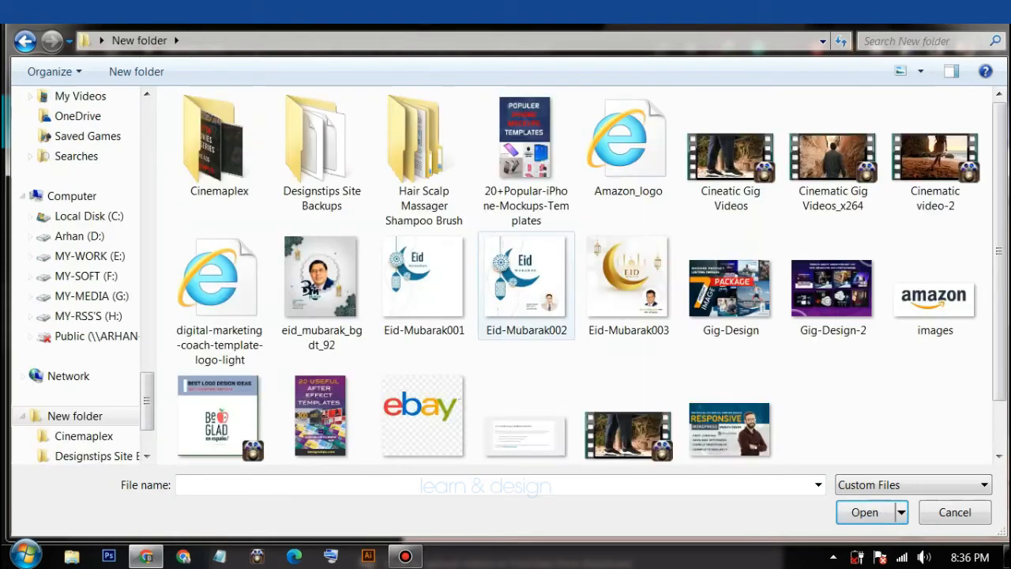
pyautogui.scroll(-1, 522, 347)
pyautogui.scroll(1, 662, 433)
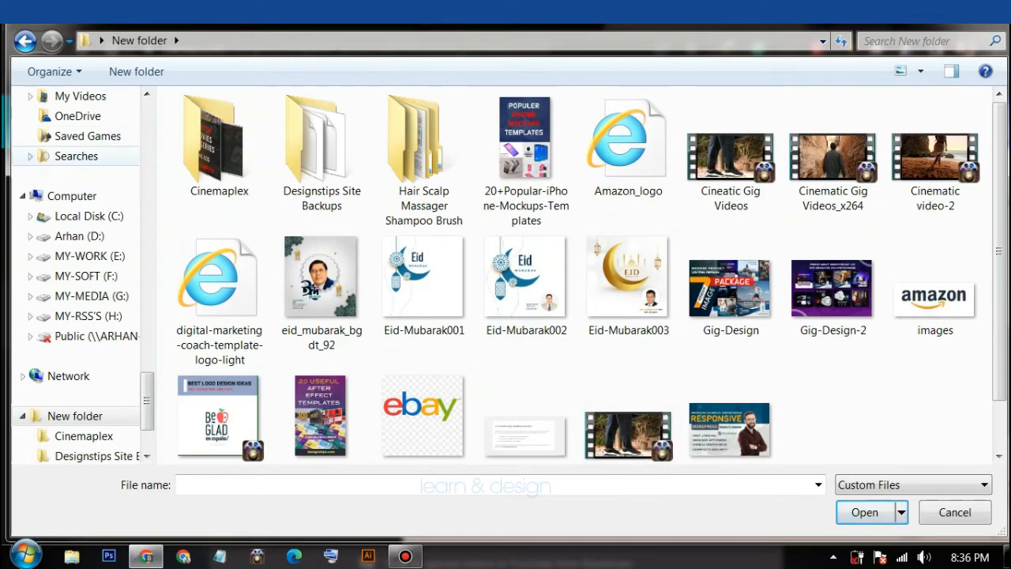
pyautogui.scroll(10, 79, 276)
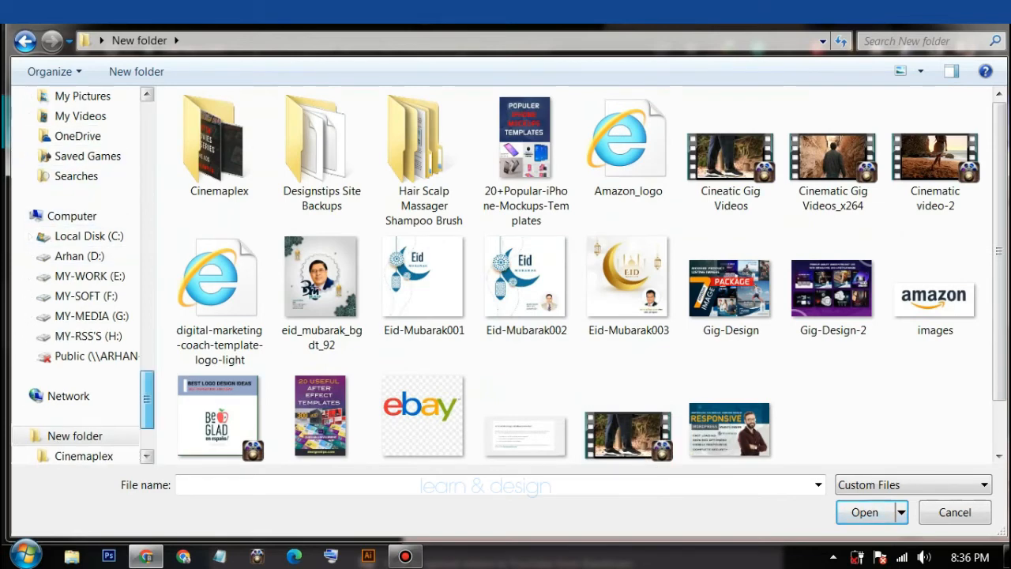
pyautogui.scroll(3, 79, 277)
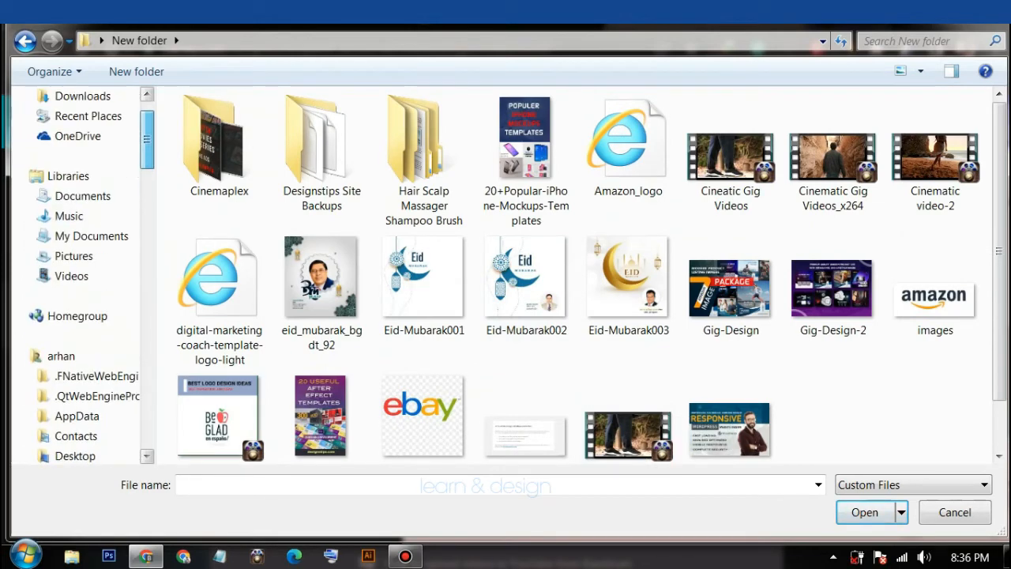
pyautogui.click(74, 256)
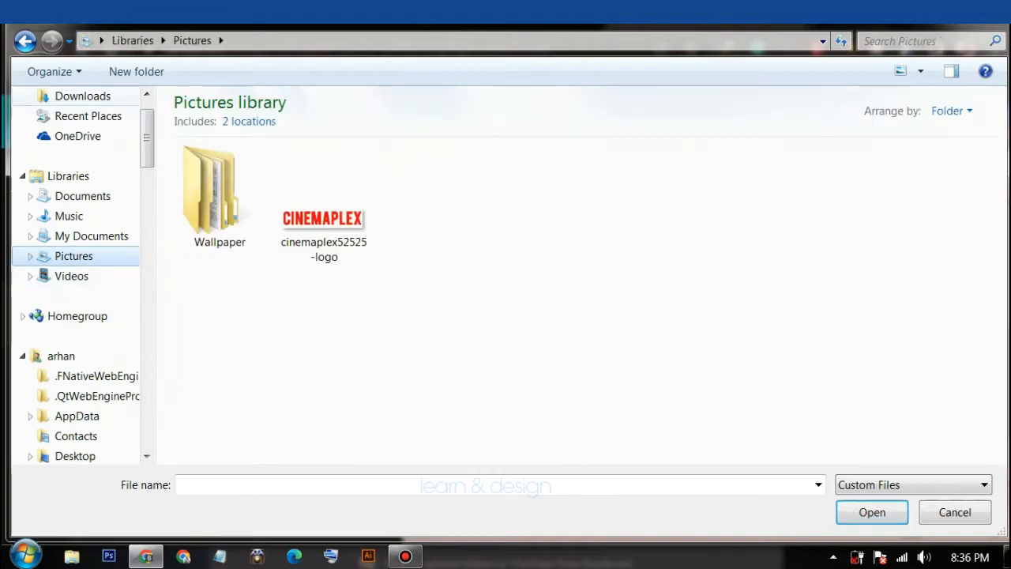
# Upload the portrait JPEG photo from the Desktop to Canva
pyautogui.scroll(2, 79, 98)
pyautogui.click(75, 123)
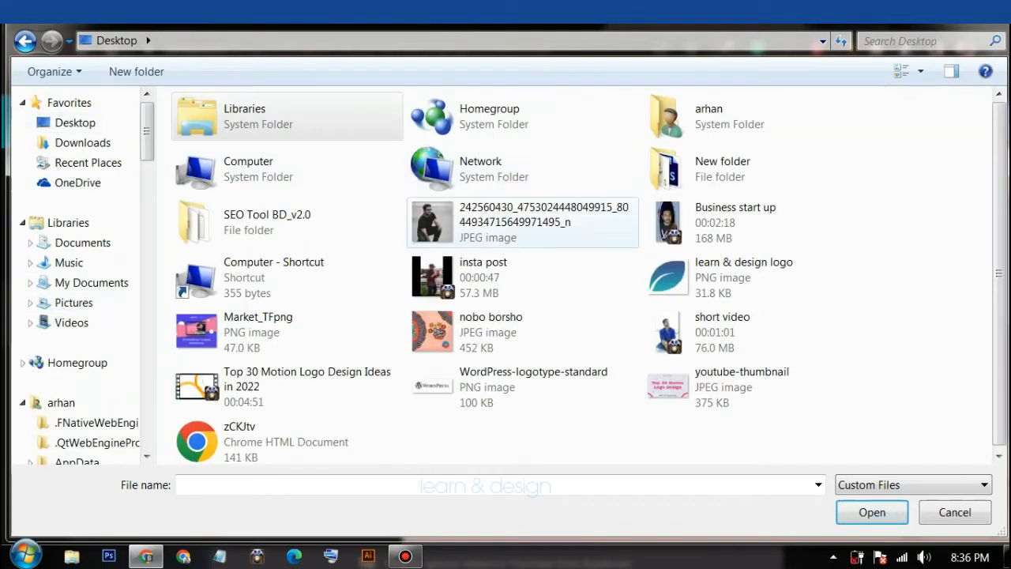
pyautogui.click(523, 222)
pyautogui.click(866, 512)
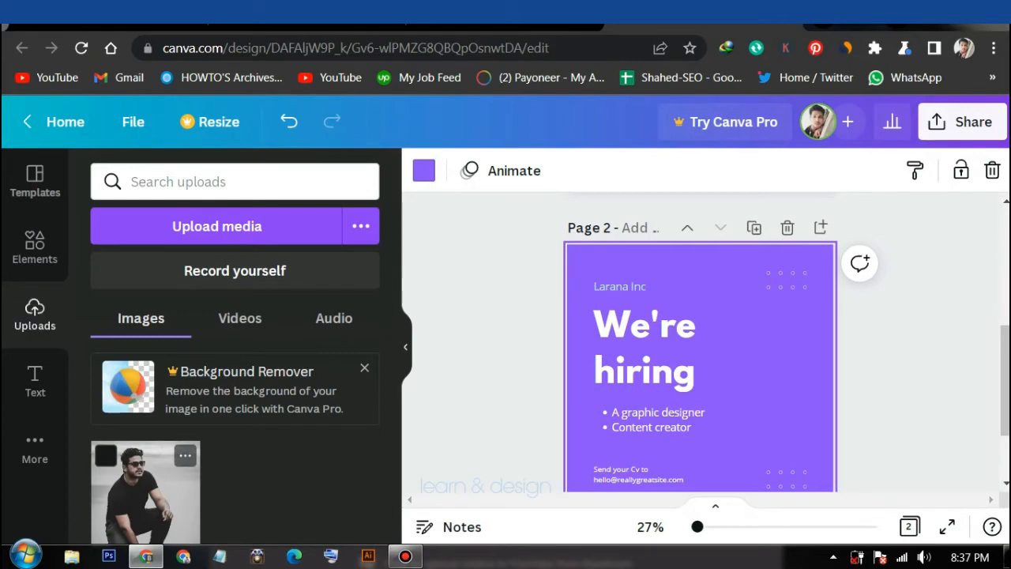
# Add the uploaded portrait to page 2, shrink it, and place it right of the heading
pyautogui.click(145, 489)
pyautogui.moveTo(799, 477); pyautogui.dragTo(716, 393)
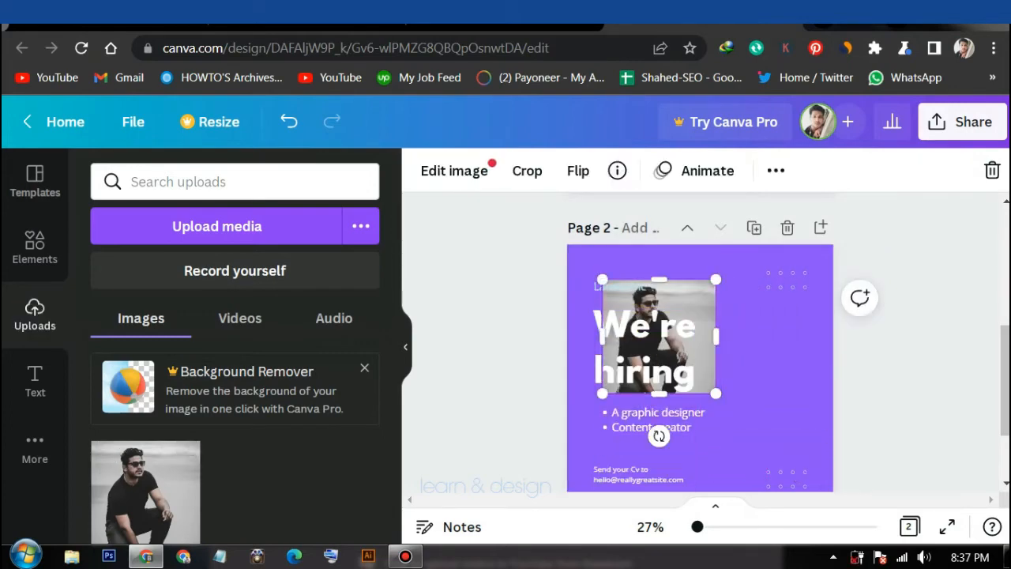
pyautogui.moveTo(658, 336); pyautogui.dragTo(766, 394)
pyautogui.moveTo(767, 393); pyautogui.dragTo(766, 384)
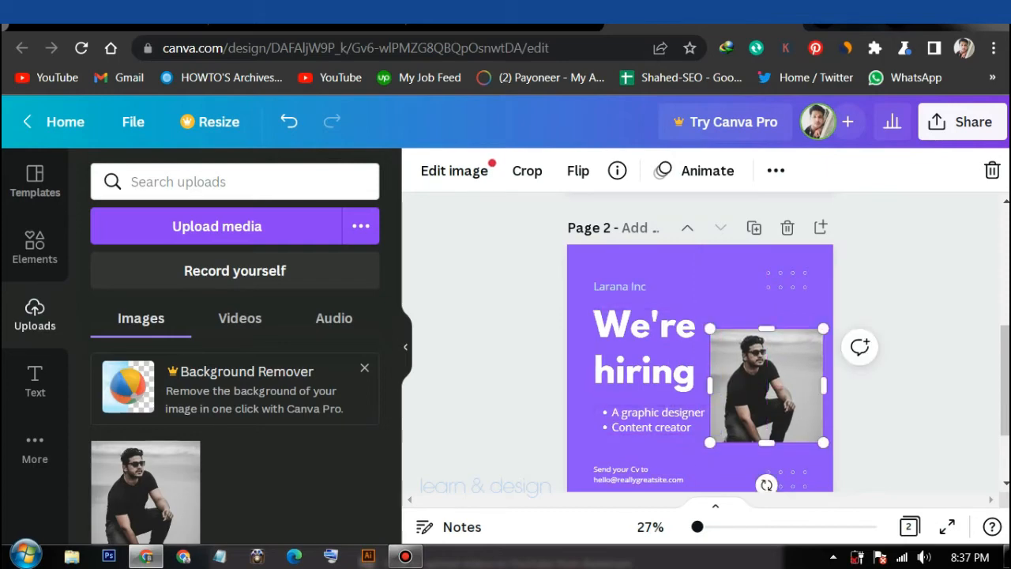
pyautogui.click(648, 348)
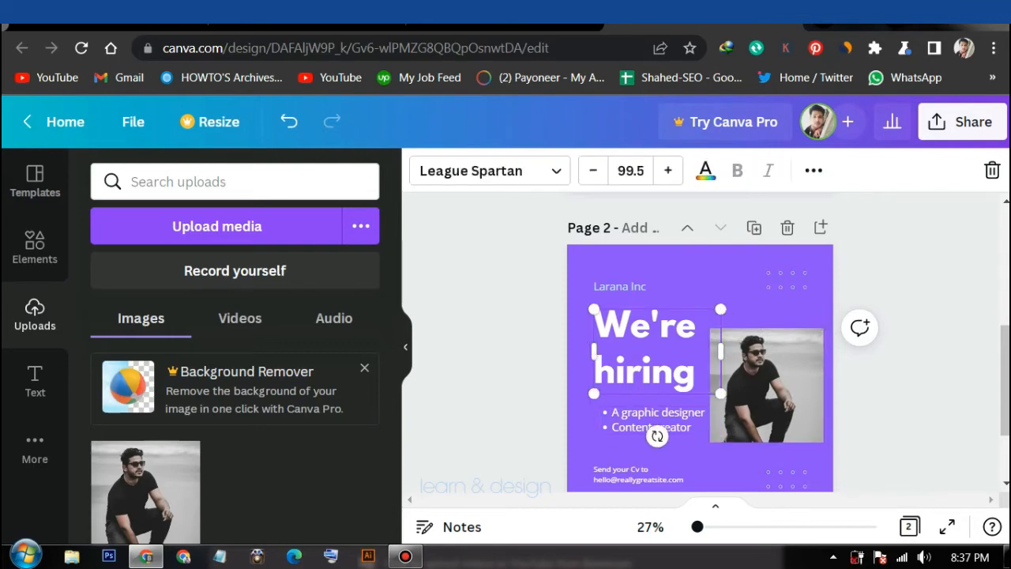
# Replace the 'We're hiring' headline with the person's first name and narrow its box
pyautogui.hotkey('ctrl', 'a')
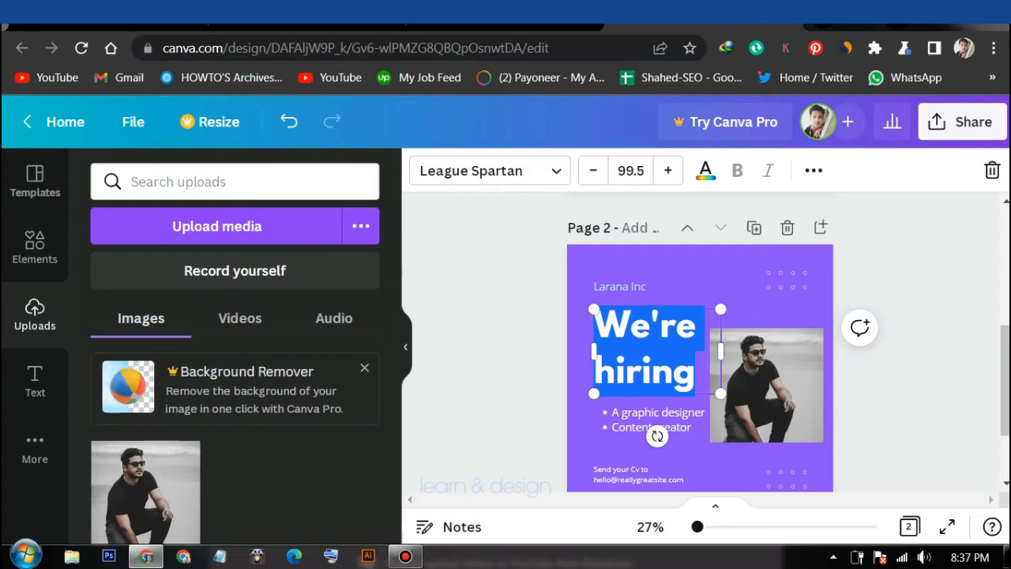
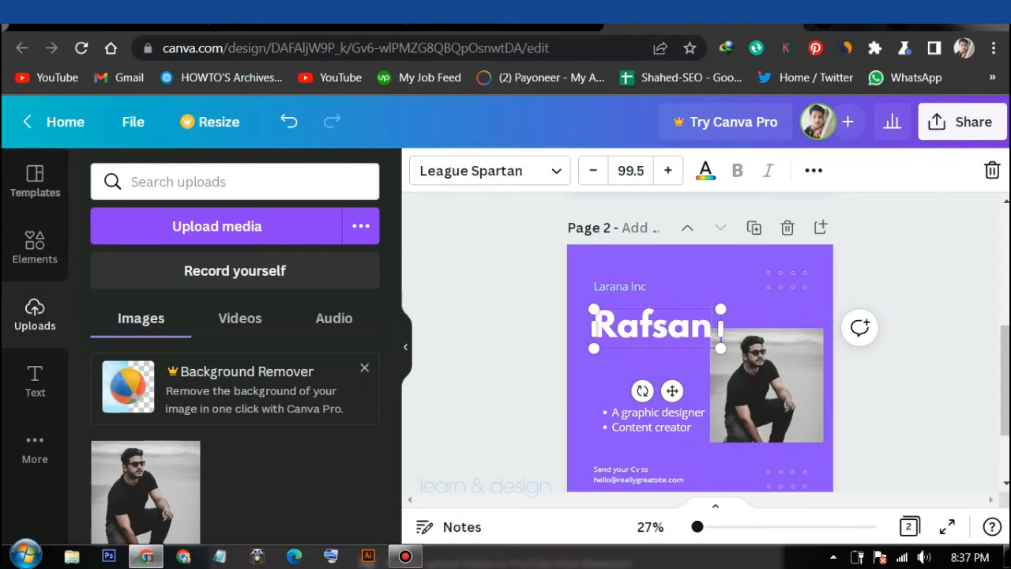
pyautogui.moveTo(720, 328)
pyautogui.mouseDown()
pyautogui.moveTo(701, 332)
pyautogui.moveTo(727, 328)
pyautogui.mouseUp()
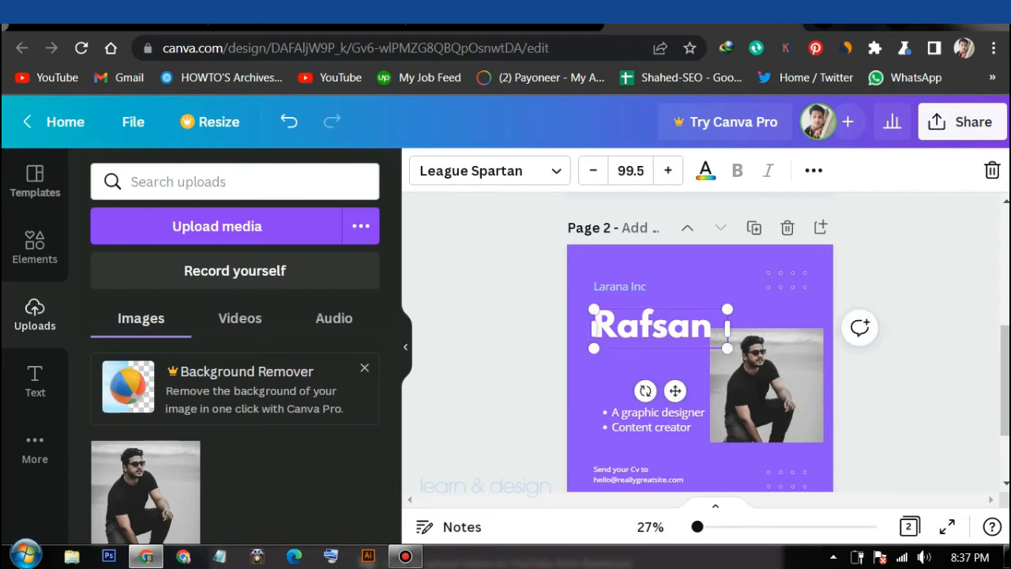
# Reduce the name to size 88.5, nudge it up, and add the rest of the name on a second line
pyautogui.click(593, 171)
pyautogui.click(593, 170)
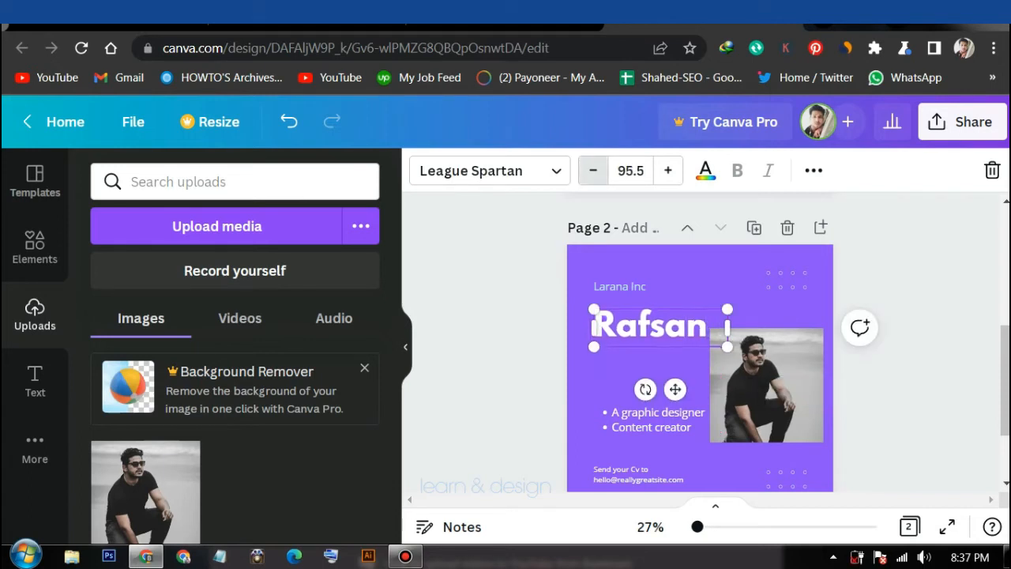
pyautogui.click(592, 171)
pyautogui.click(592, 171)
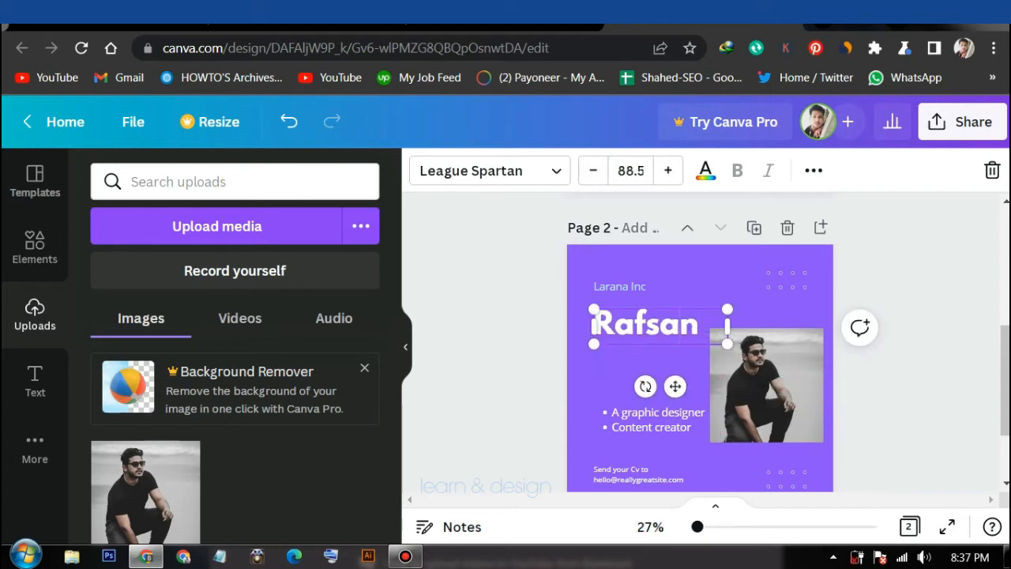
pyautogui.moveTo(643, 324)
pyautogui.mouseDown()
pyautogui.moveTo(644, 334)
pyautogui.moveTo(643, 298)
pyautogui.moveTo(644, 318)
pyautogui.mouseUp()
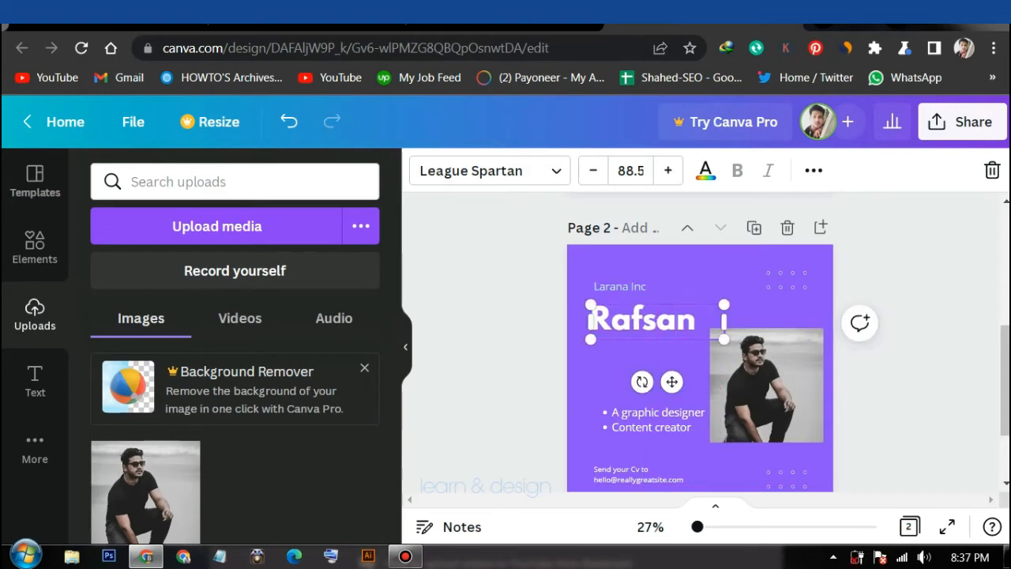
pyautogui.doubleClick(643, 319)
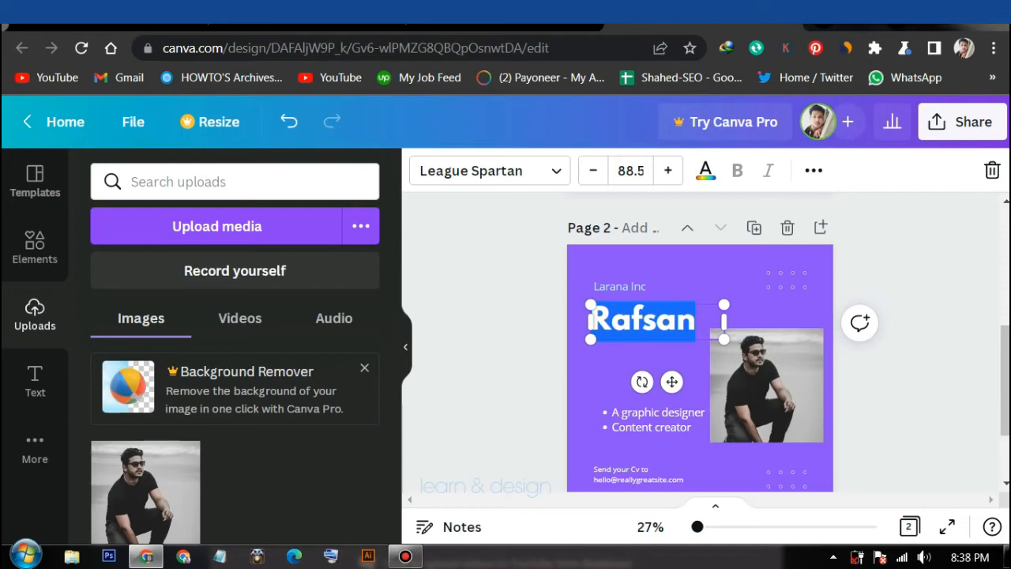
pyautogui.press('Right')
pyautogui.press('Return')
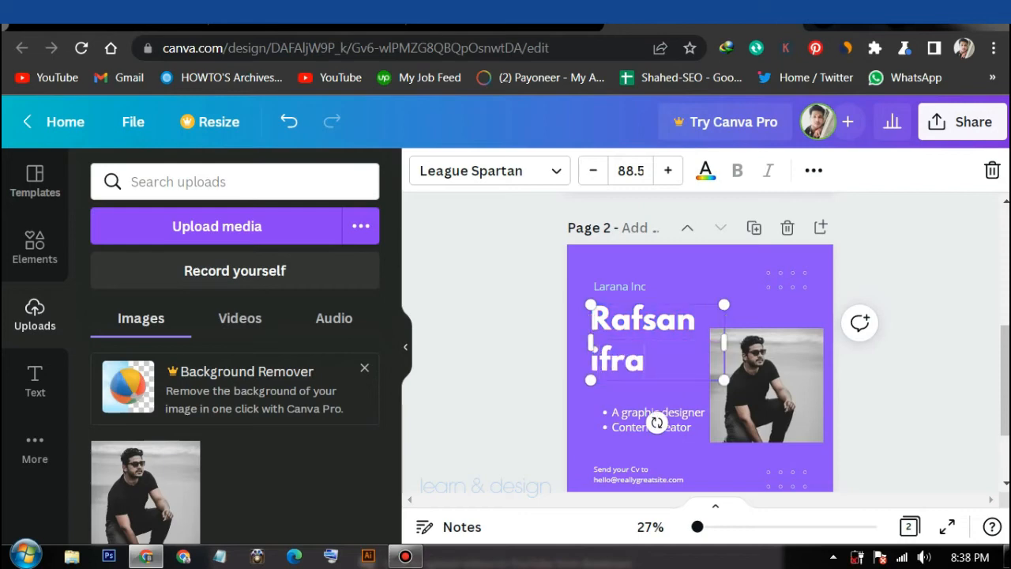
# Retype the 'Larana Inc' line as 'Hey i m' and move the role bullets up toward the name
pyautogui.click(621, 287)
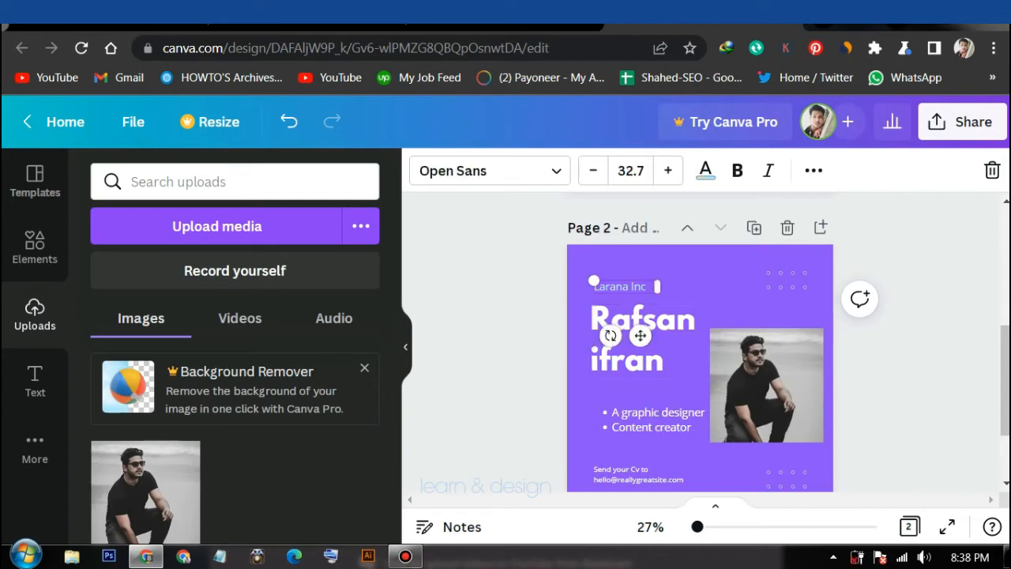
pyautogui.click(621, 287)
pyautogui.write('Hey i m')
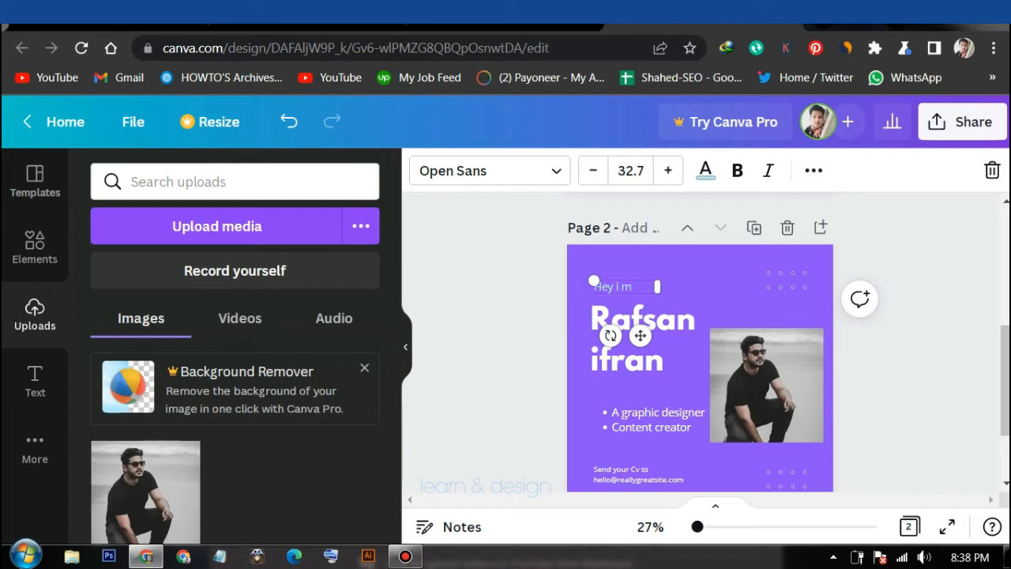
pyautogui.moveTo(658, 419); pyautogui.dragTo(645, 399)
pyautogui.press('Escape')
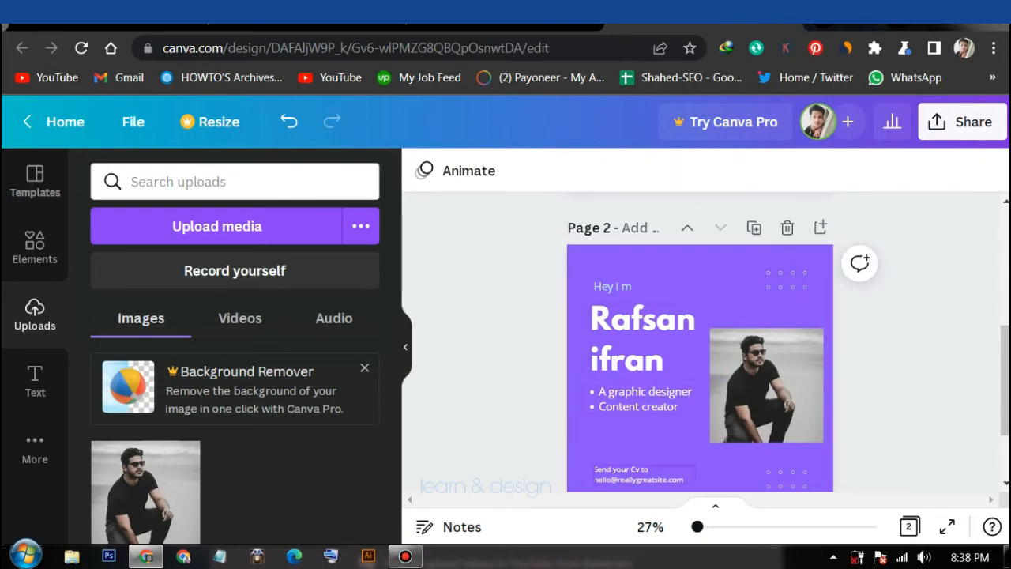
# Move the 'Send your Cv to' contact text up to sit just below the bullet list
pyautogui.moveTo(632, 474); pyautogui.dragTo(632, 442)
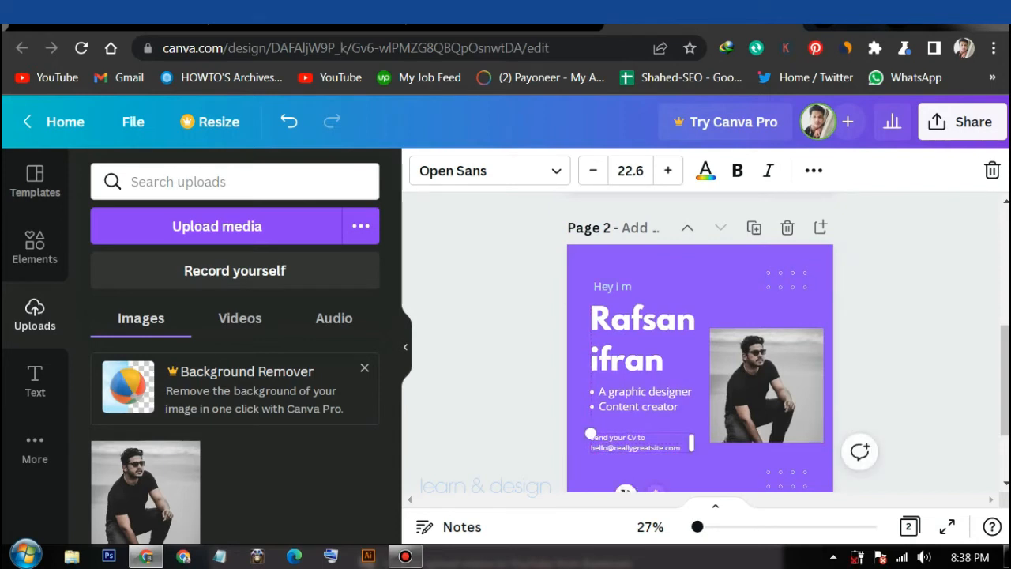
pyautogui.moveTo(632, 441); pyautogui.dragTo(632, 432)
pyautogui.hotkey('ctrl', 'z')
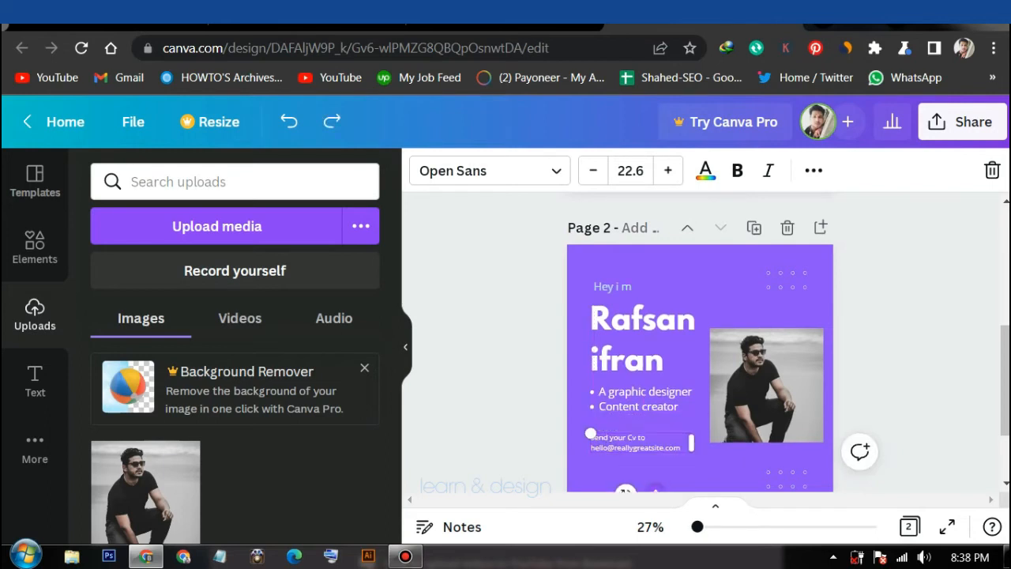
# Select the page background and bring up its colour choices
pyautogui.click(591, 433)
pyautogui.click(636, 335)
pyautogui.click(600, 474)
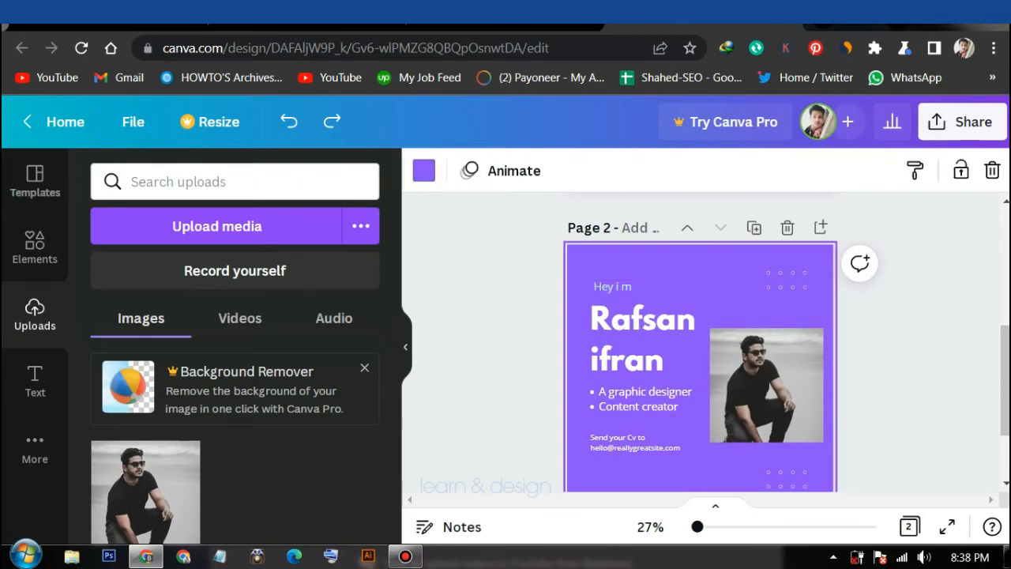
pyautogui.click(423, 170)
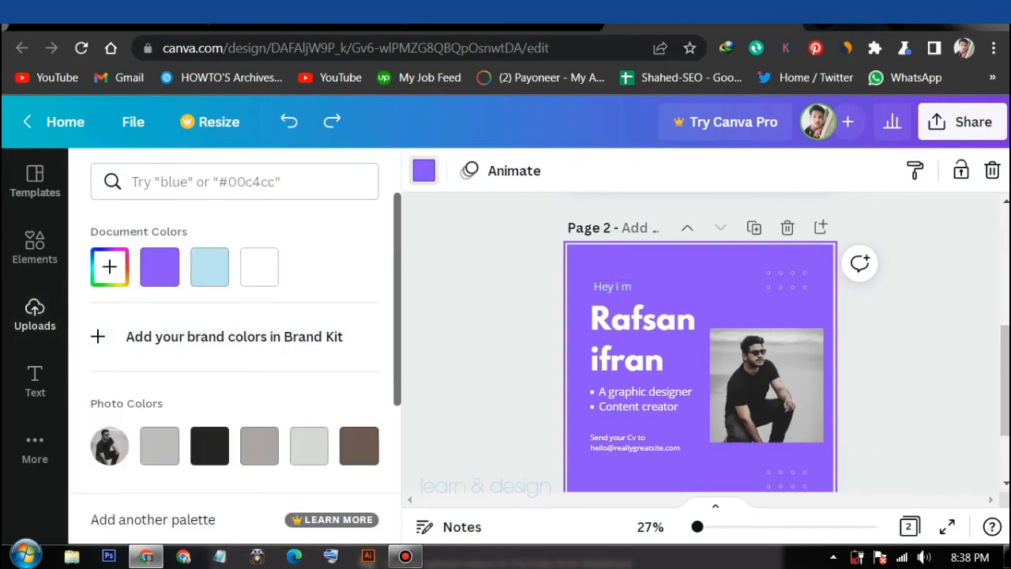
# Try several Default Colors swatches and set the page background to the deeper violet
pyautogui.scroll(-3, 234, 348)
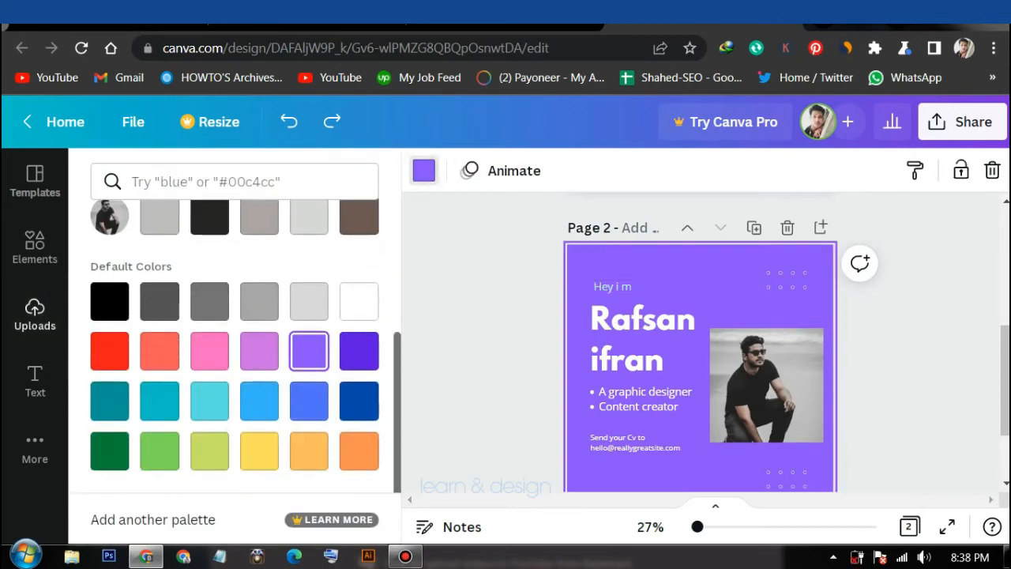
pyautogui.click(260, 351)
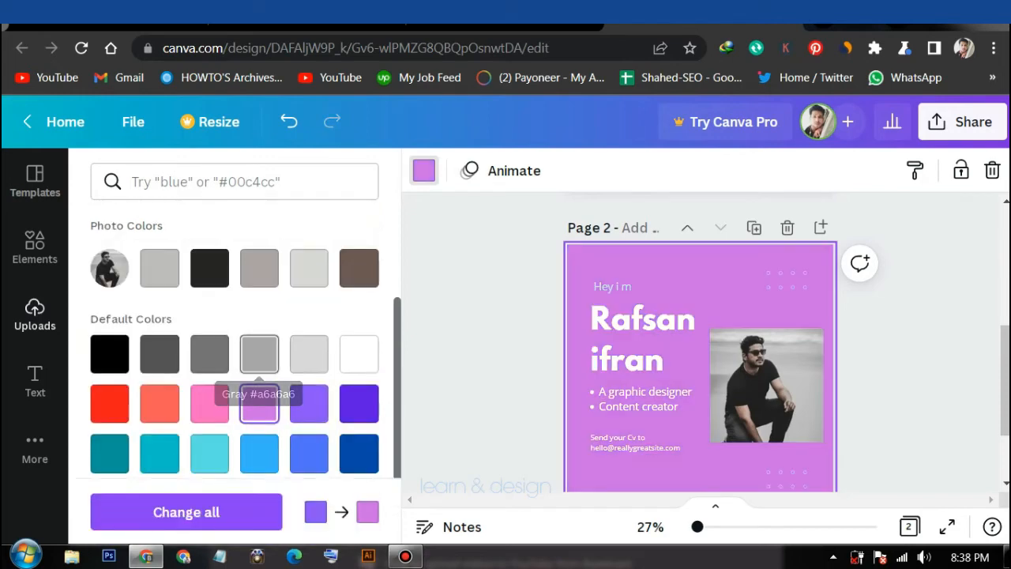
pyautogui.click(309, 403)
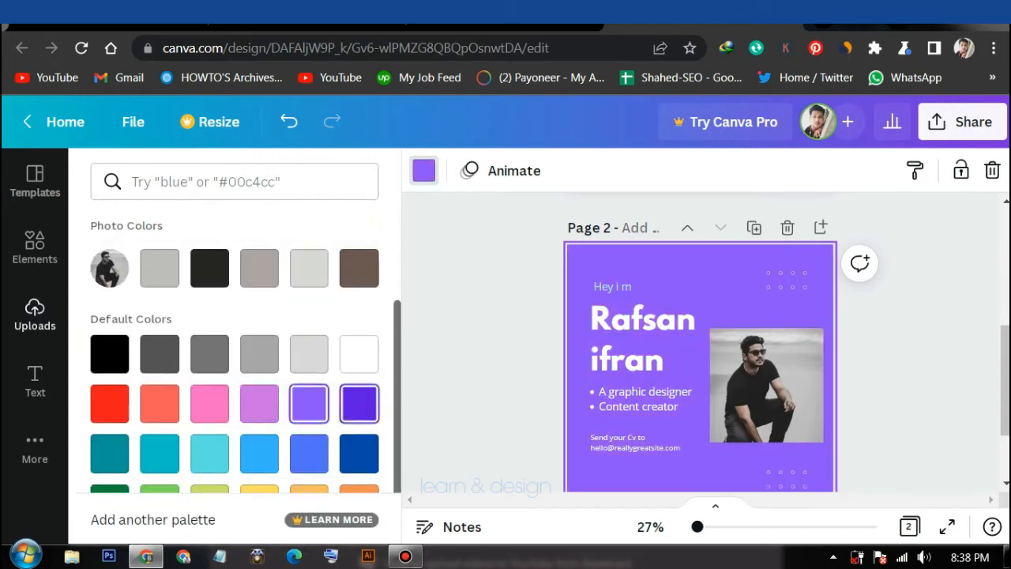
pyautogui.click(360, 403)
pyautogui.scroll(-3, 700, 340)
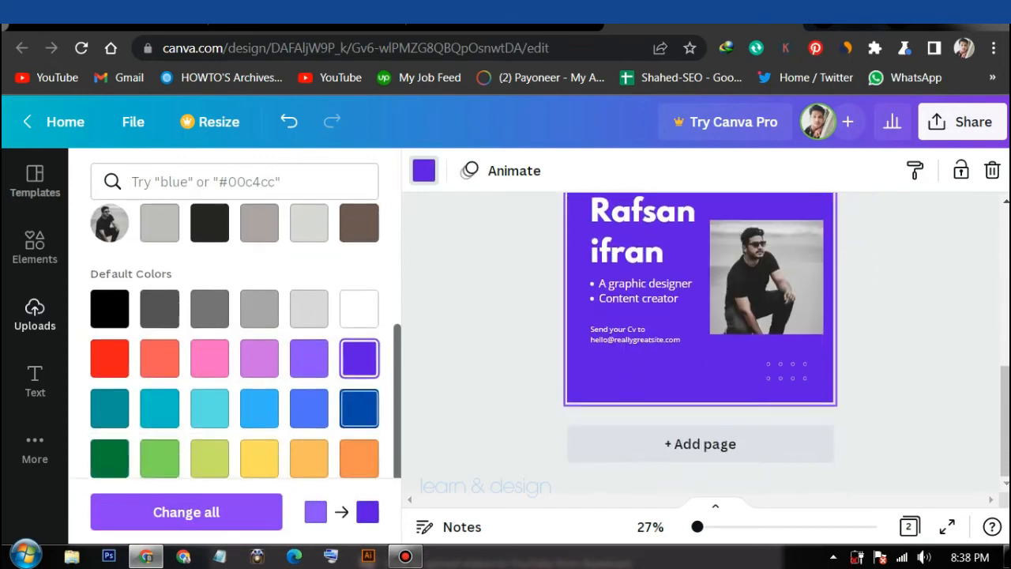
pyautogui.scroll(-1, 237, 356)
pyautogui.click(359, 385)
pyautogui.scroll(2, 700, 356)
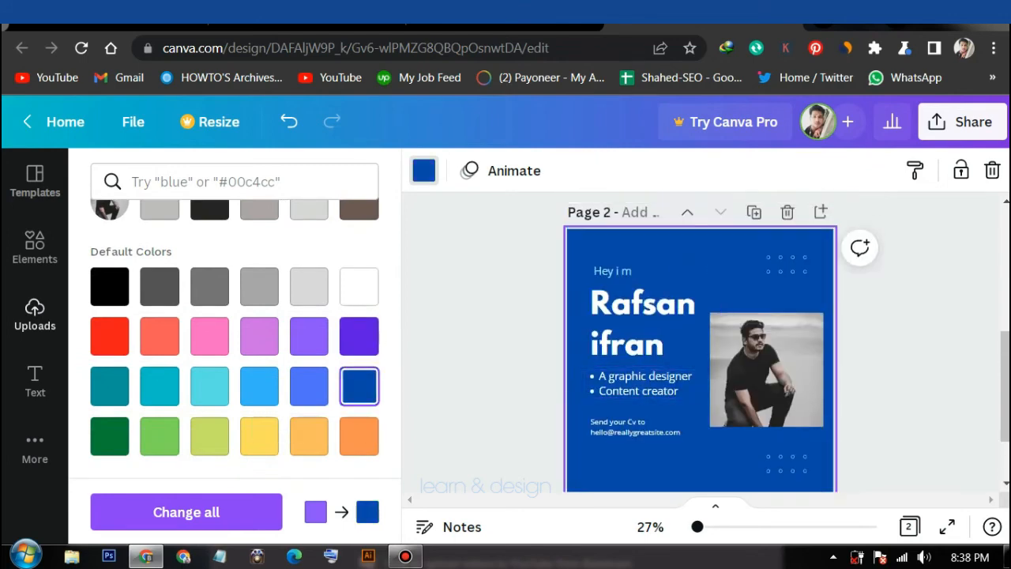
pyautogui.click(359, 336)
# Bring up the Elements library of shapes and graphics
pyautogui.scroll(-2, 700, 340)
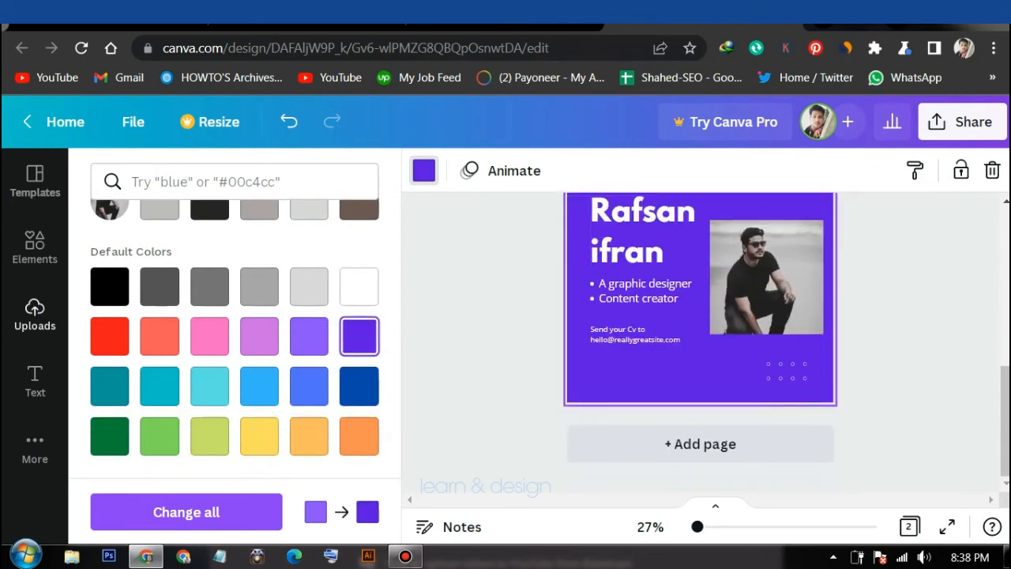
pyautogui.scroll(2, 700, 340)
pyautogui.scroll(3, 308, 335)
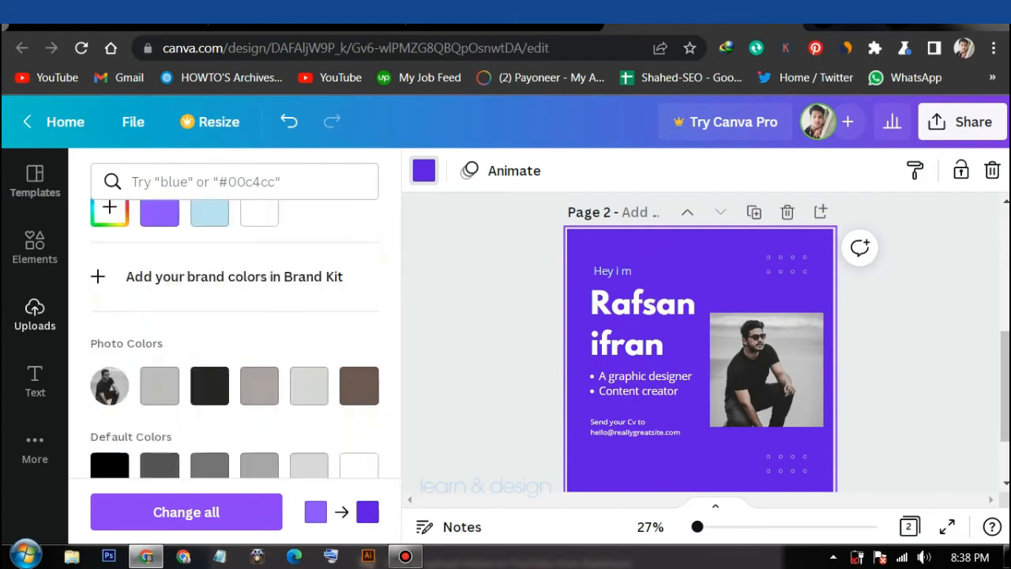
pyautogui.click(34, 247)
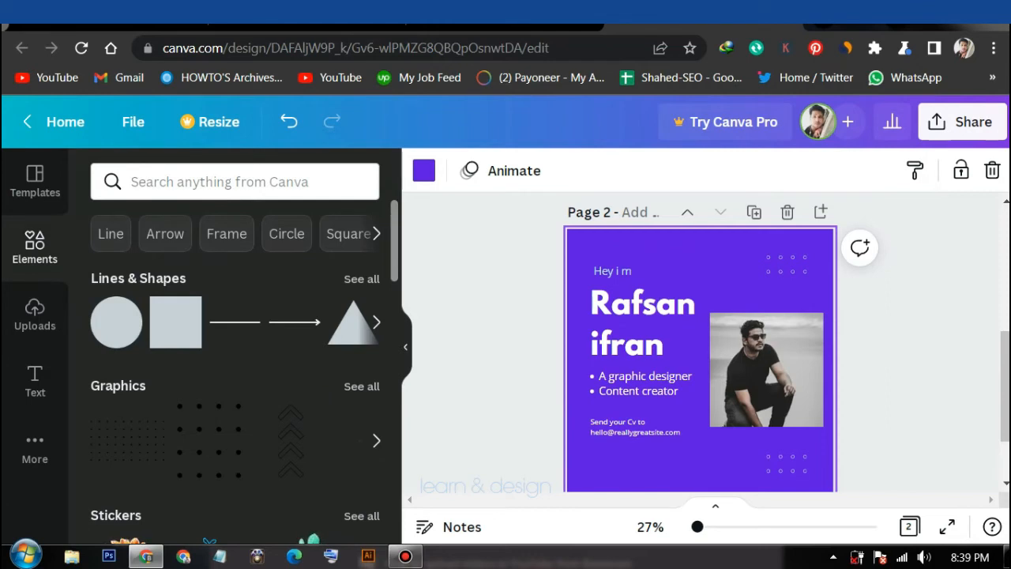
# Add a light-blue octagon from Lines & Shapes and shrink it
pyautogui.click(361, 279)
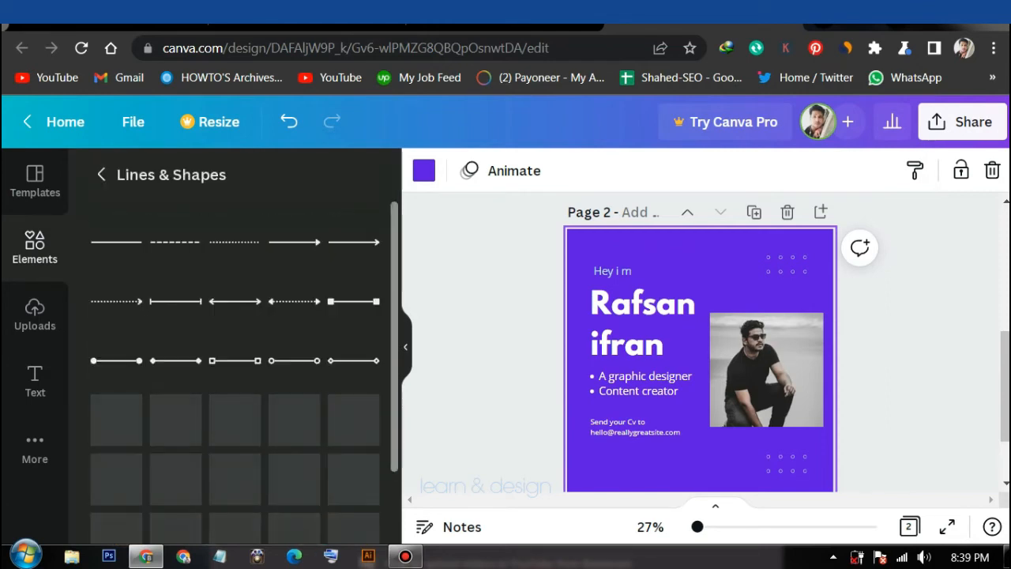
pyautogui.scroll(-4, 234, 364)
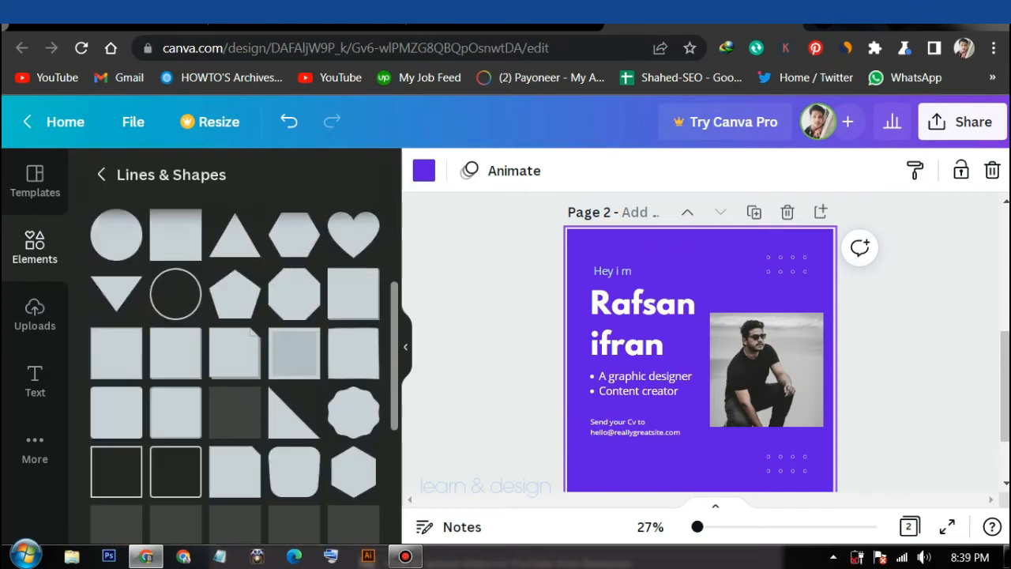
pyautogui.scroll(2, 294, 300)
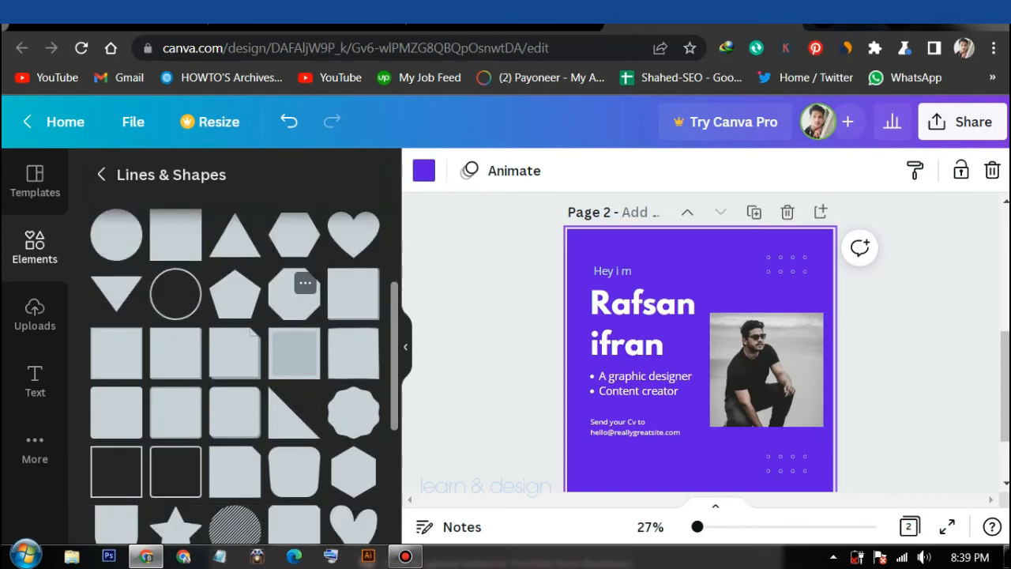
pyautogui.click(294, 294)
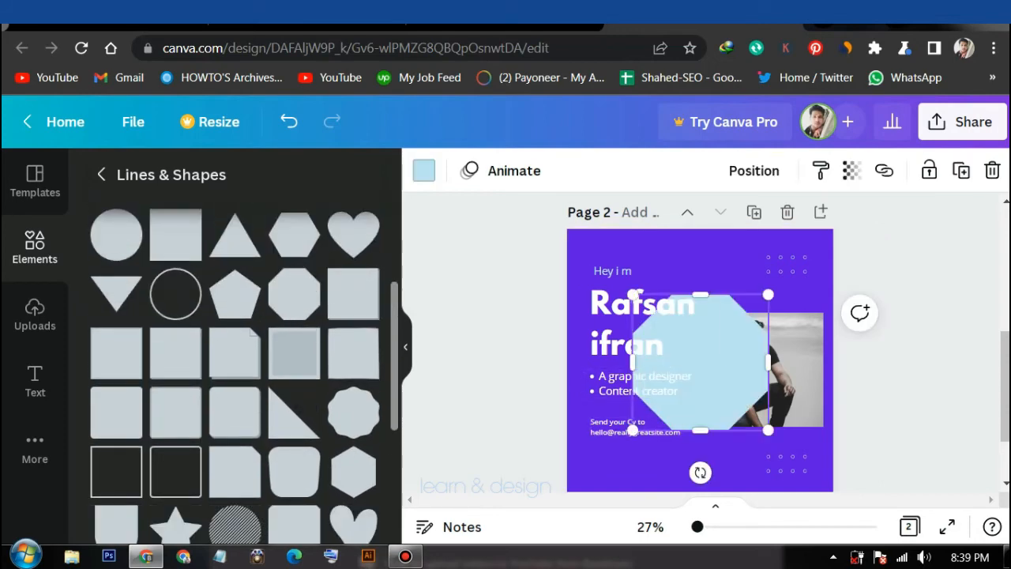
pyautogui.moveTo(772, 433); pyautogui.dragTo(702, 364)
# Place the octagon in the bottom-left corner, keeping the name headline at the upper left
pyautogui.click(620, 345)
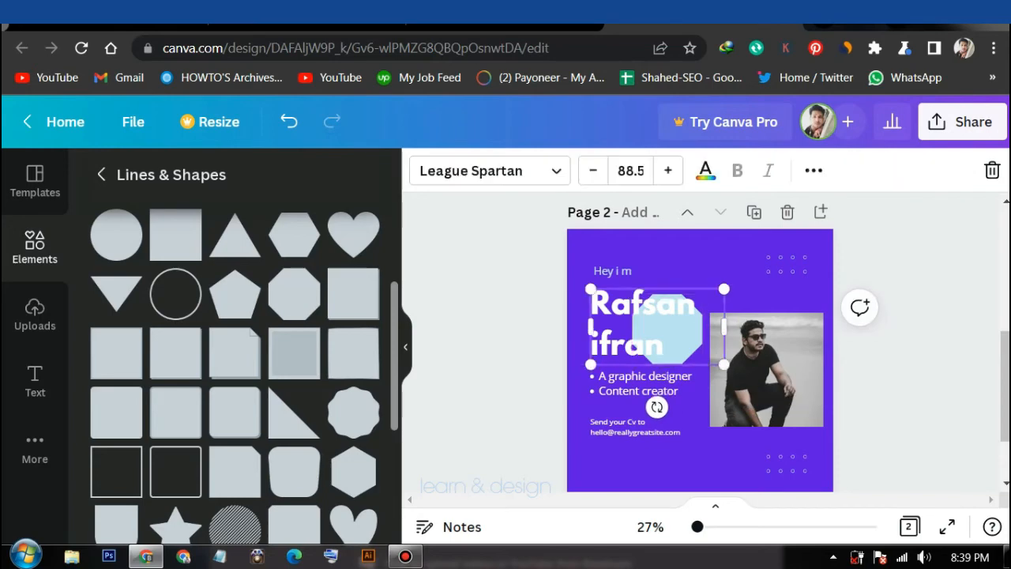
pyautogui.moveTo(620, 345); pyautogui.dragTo(674, 494)
pyautogui.moveTo(667, 328); pyautogui.dragTo(779, 453)
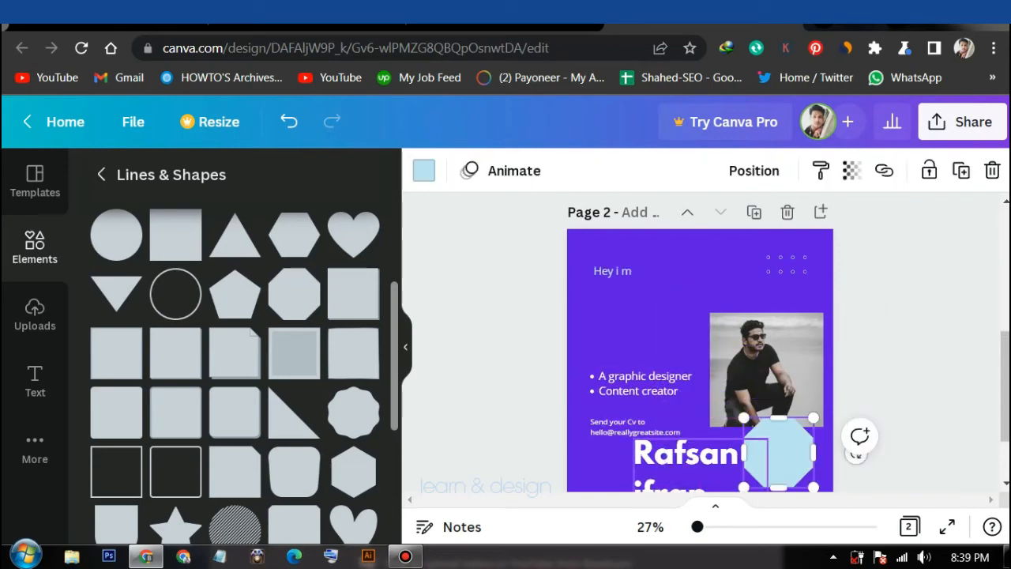
pyautogui.moveTo(696, 466); pyautogui.dragTo(652, 314)
pyautogui.moveTo(779, 452); pyautogui.dragTo(579, 478)
pyautogui.click(501, 403)
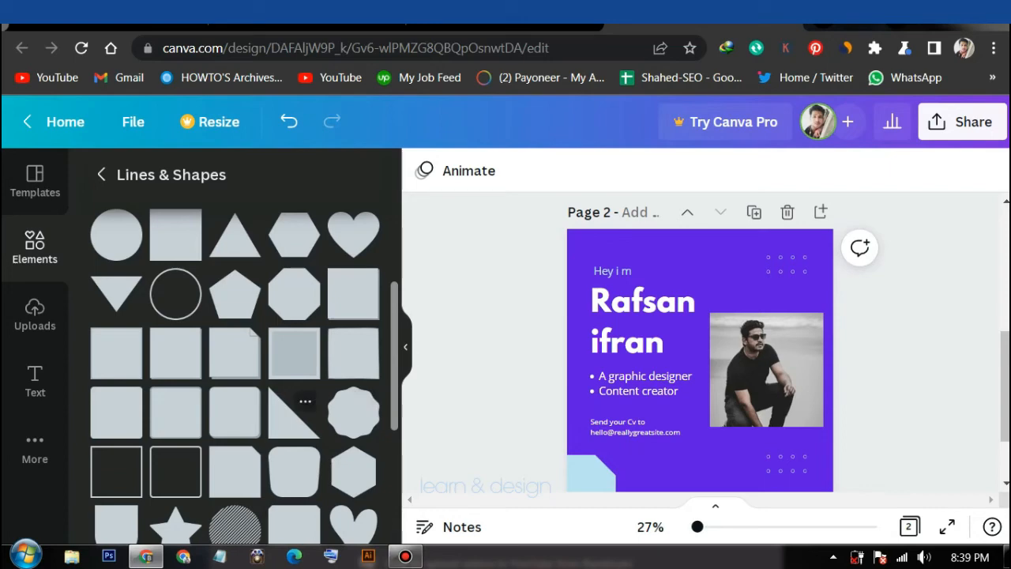
# Add a right triangle, rotate it -90°, size it about 208 by 240 and place it bottom-right
pyautogui.scroll(-1, 354, 410)
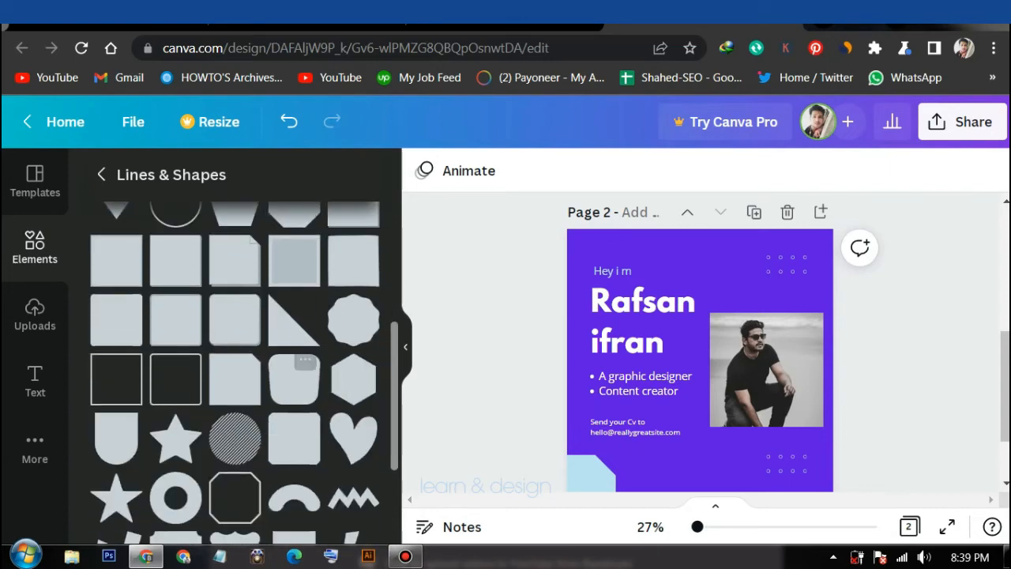
pyautogui.click(305, 309)
pyautogui.moveTo(768, 361)
pyautogui.mouseDown()
pyautogui.moveTo(680, 361)
pyautogui.moveTo(749, 362)
pyautogui.mouseUp()
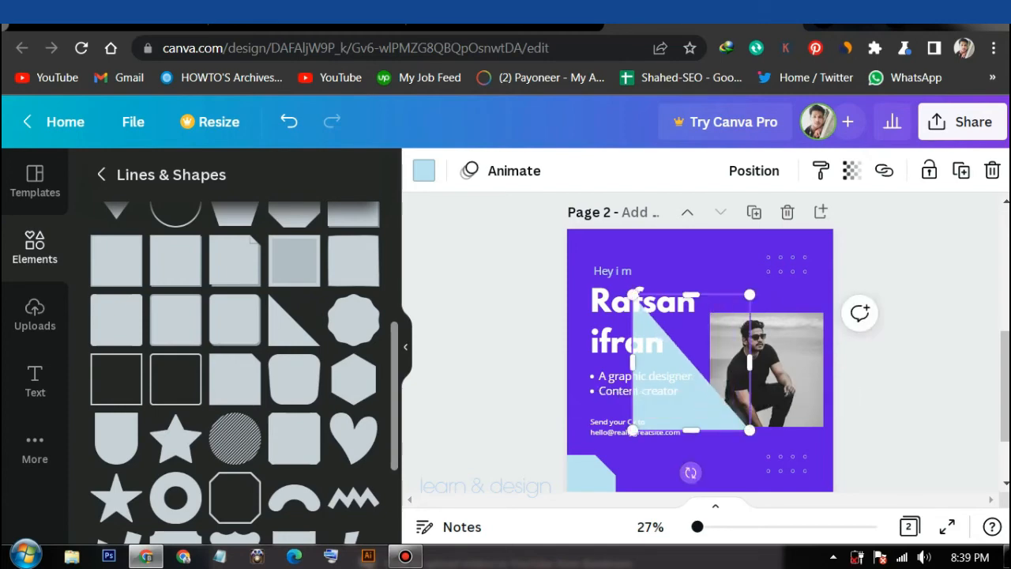
pyautogui.moveTo(691, 473); pyautogui.dragTo(767, 369)
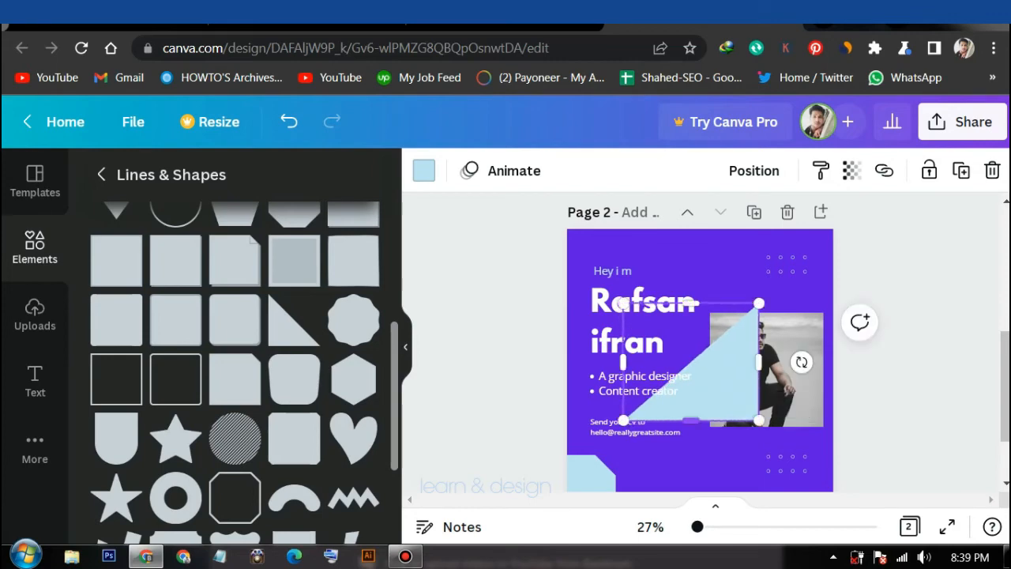
pyautogui.moveTo(759, 419); pyautogui.dragTo(682, 355)
pyautogui.moveTo(641, 304); pyautogui.dragTo(644, 380)
pyautogui.moveTo(653, 328); pyautogui.dragTo(807, 472)
pyautogui.click(893, 322)
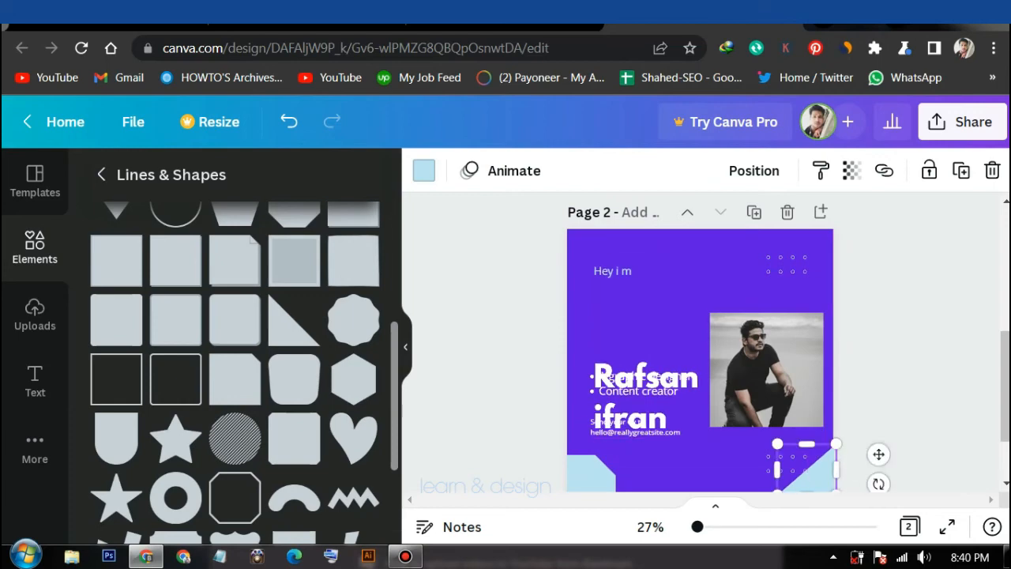
pyautogui.click(902, 371)
# Move the dotted grid up and left under the photo, and shift the bullet list lower
pyautogui.scroll(-1, 902, 371)
pyautogui.scroll(-1, 806, 378)
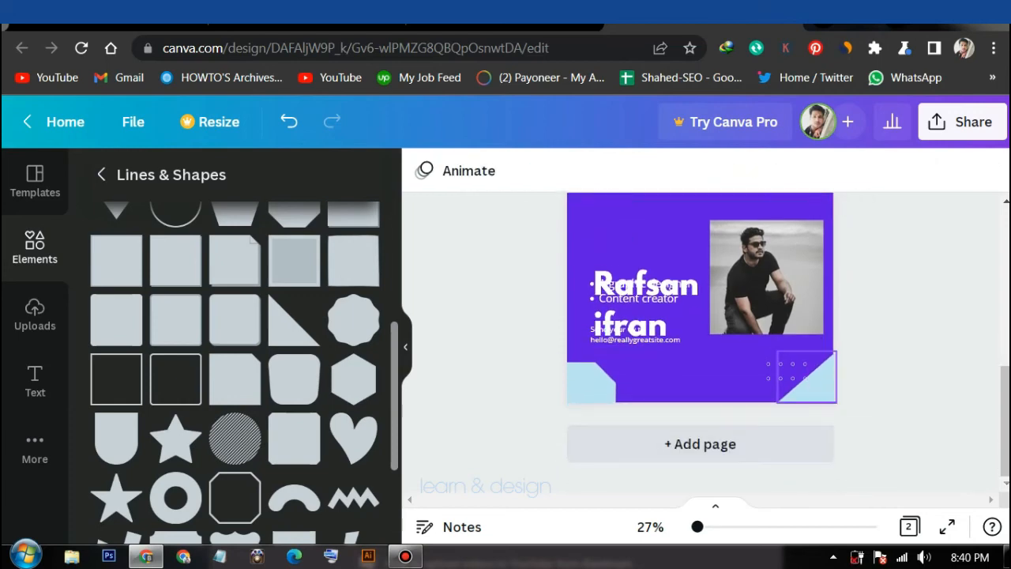
pyautogui.moveTo(787, 371); pyautogui.dragTo(730, 354)
pyautogui.click(893, 371)
pyautogui.scroll(2, 790, 339)
pyautogui.scroll(-1, 632, 272)
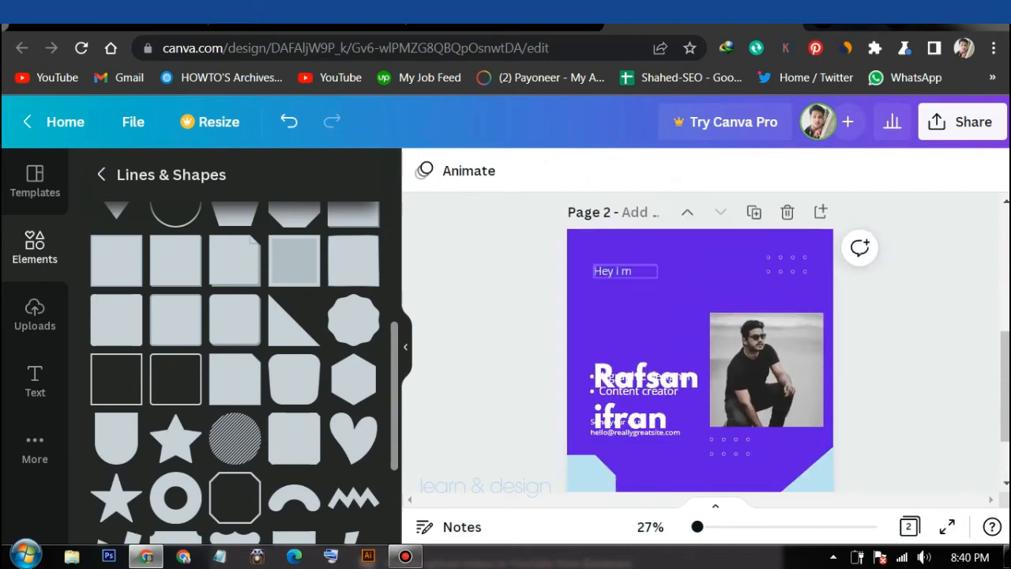
pyautogui.moveTo(642, 389); pyautogui.dragTo(641, 300)
# Move the bullets back under the headline and change 'Send your Cv to' to 'Hire Me for your Project'
pyautogui.click(881, 401)
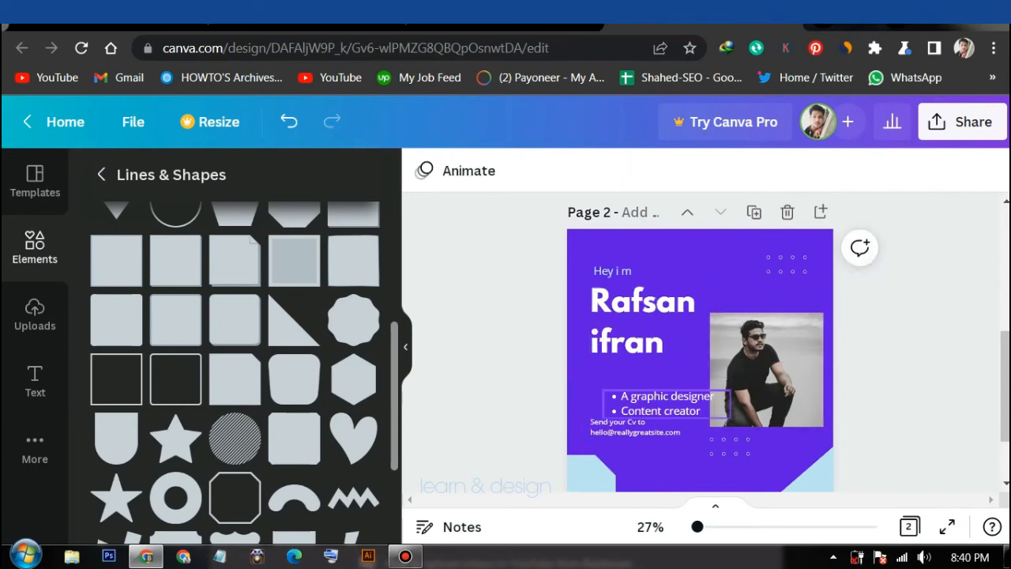
pyautogui.moveTo(662, 404); pyautogui.dragTo(642, 384)
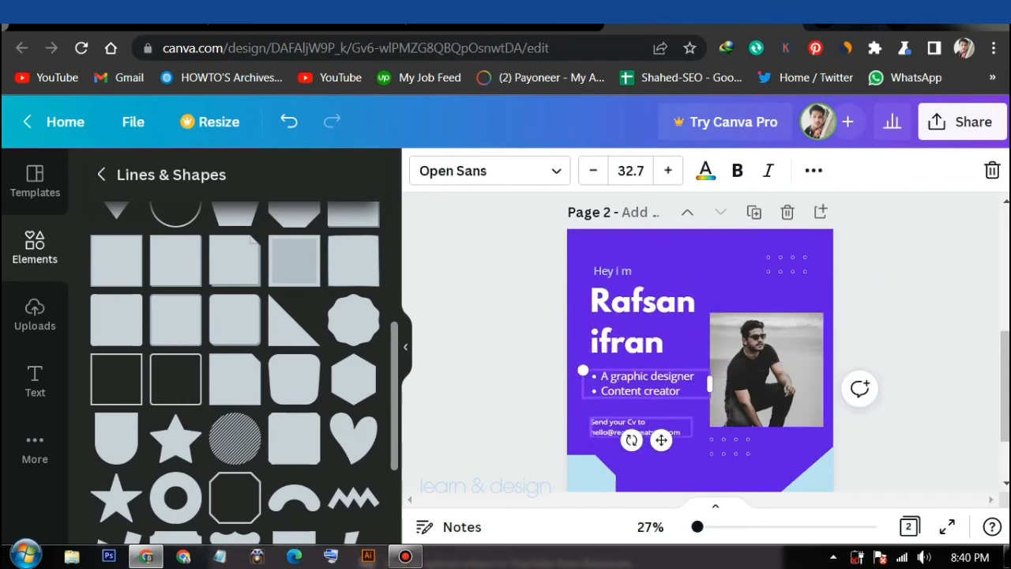
pyautogui.doubleClick(636, 427)
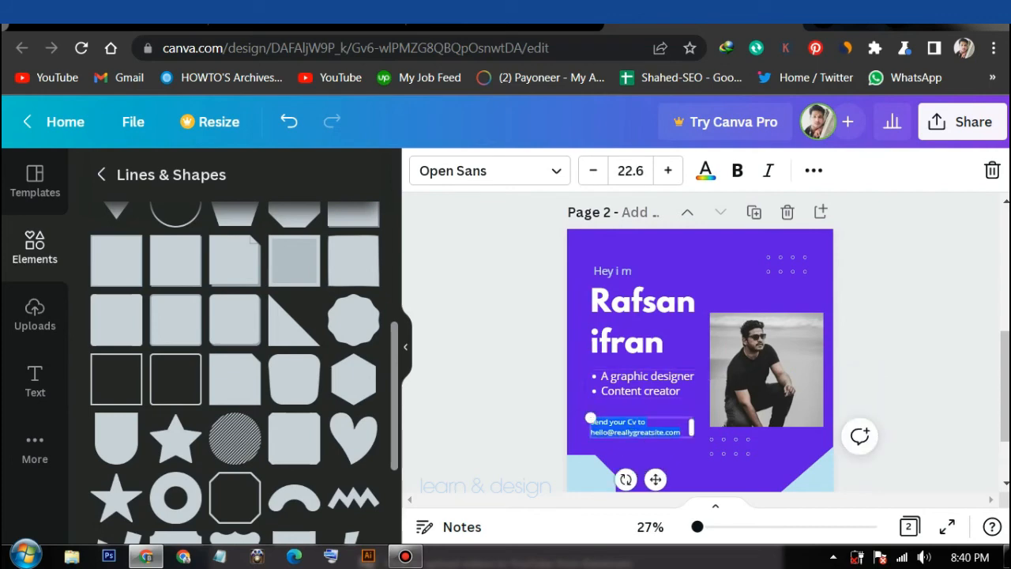
pyautogui.click(680, 432)
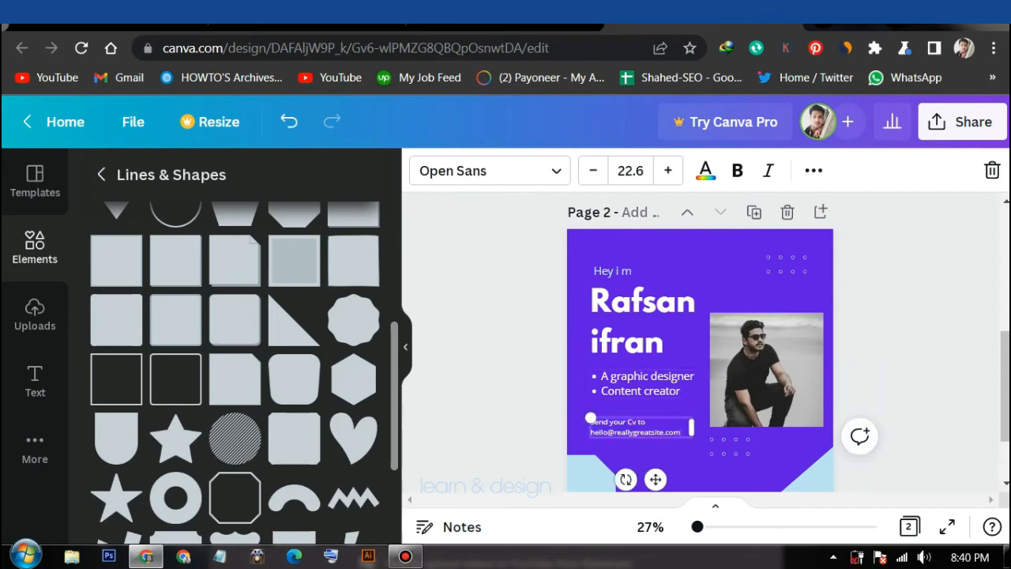
pyautogui.moveTo(647, 422); pyautogui.dragTo(591, 419)
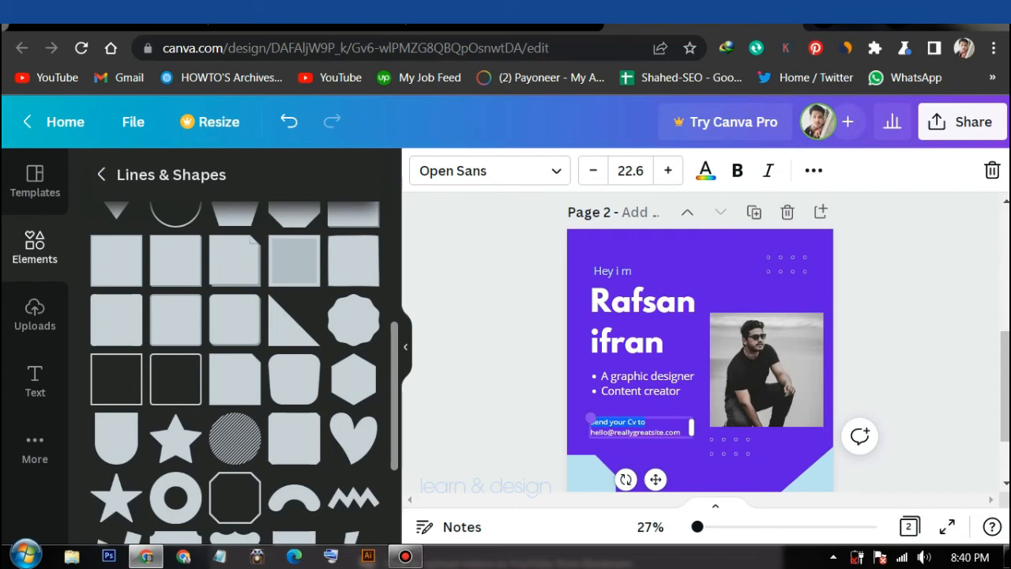
pyautogui.write('Hire Me for your Project')
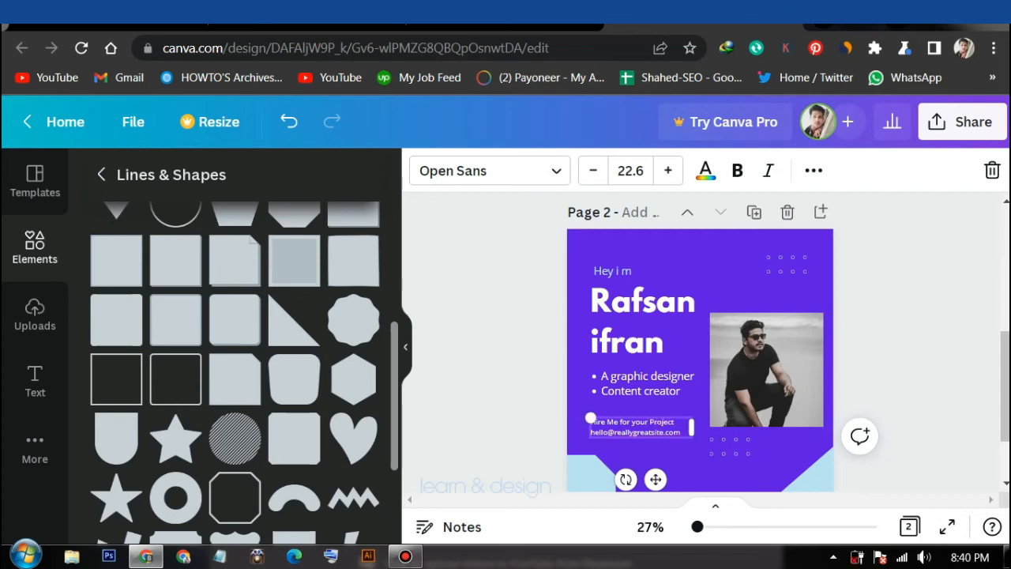
# Replace the sample e-mail address with the designer's own e-mail address on a new line
pyautogui.moveTo(681, 432); pyautogui.dragTo(592, 423)
pyautogui.click(681, 432)
pyautogui.moveTo(680, 432); pyautogui.dragTo(591, 421)
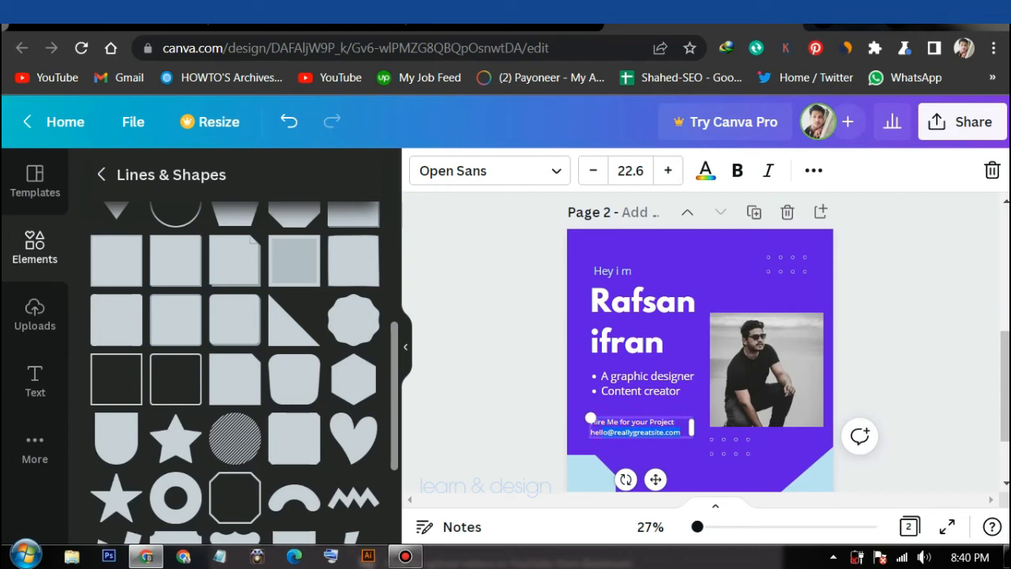
pyautogui.write('hell')
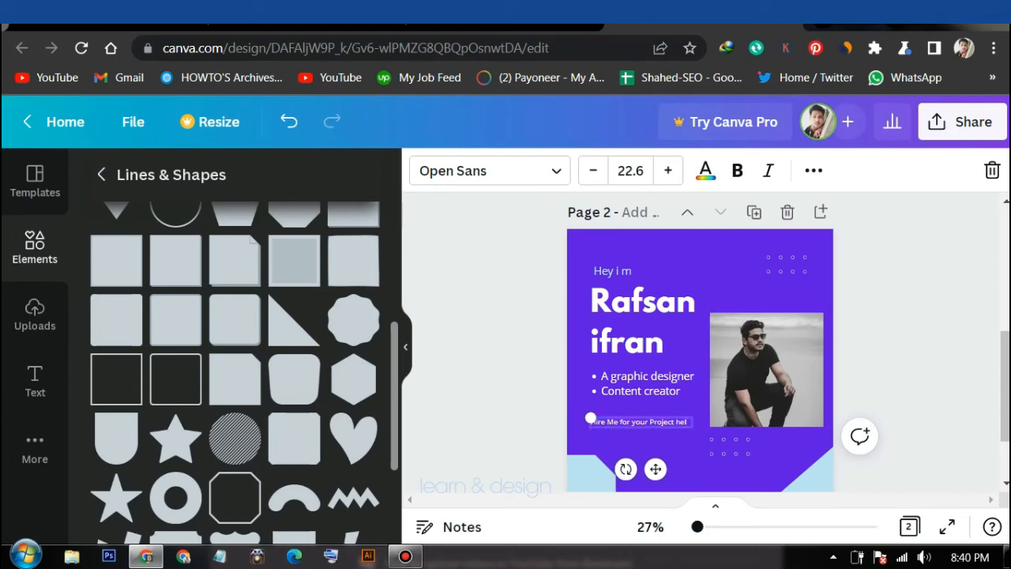
pyautogui.press('Return')
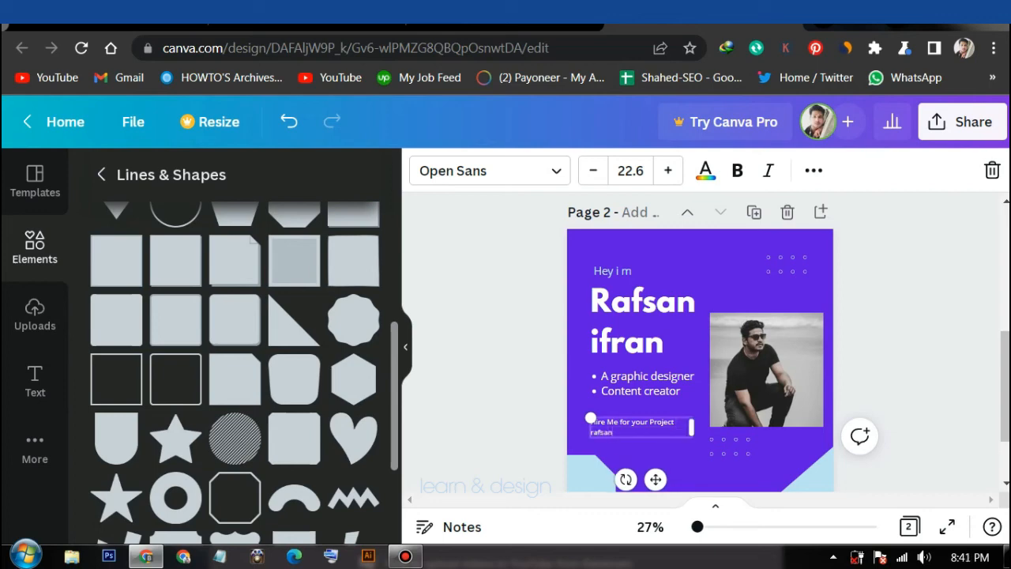
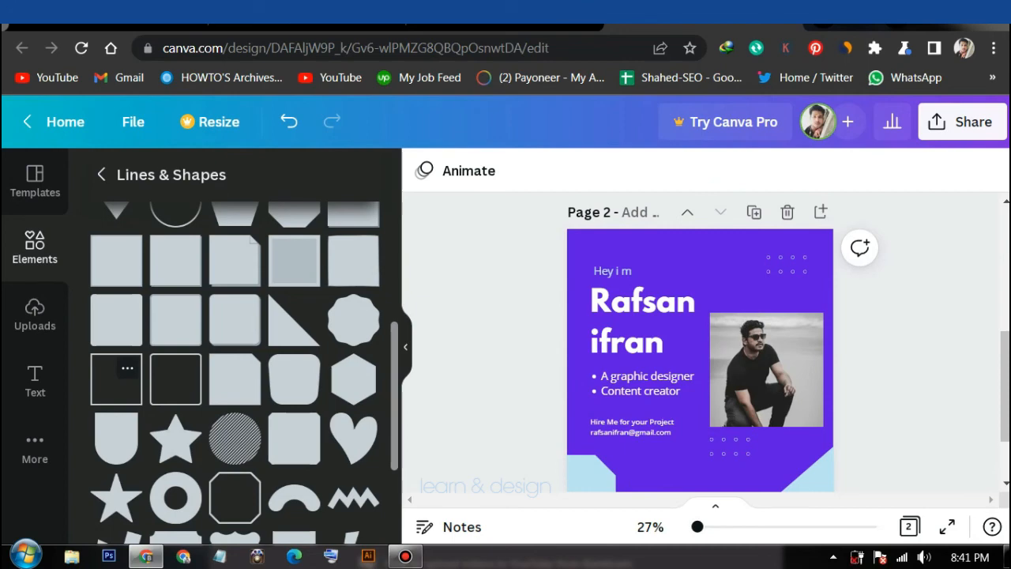
# Add a square outline shape and shrink it to a small size
pyautogui.click(116, 380)
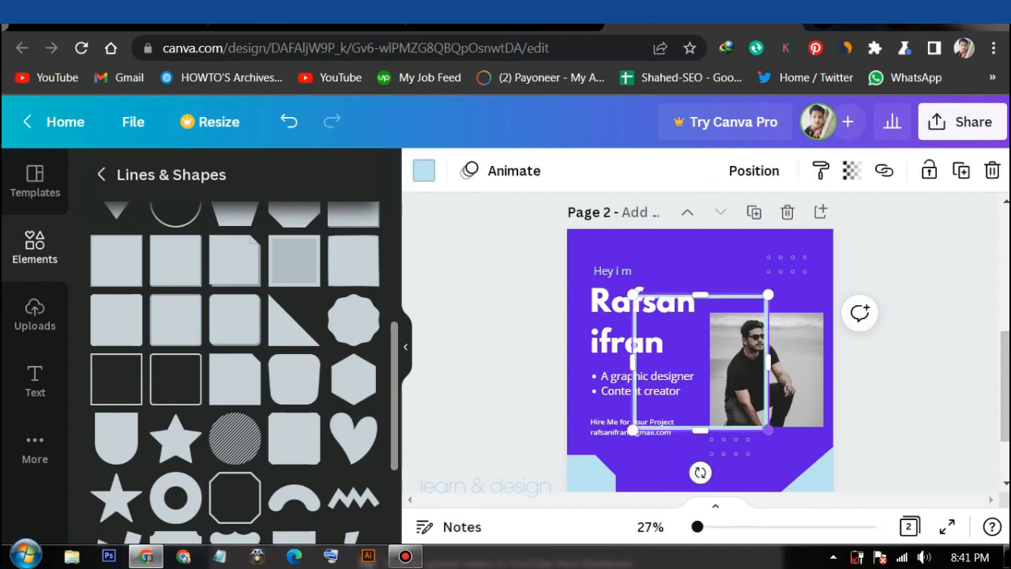
pyautogui.moveTo(769, 431); pyautogui.dragTo(692, 354)
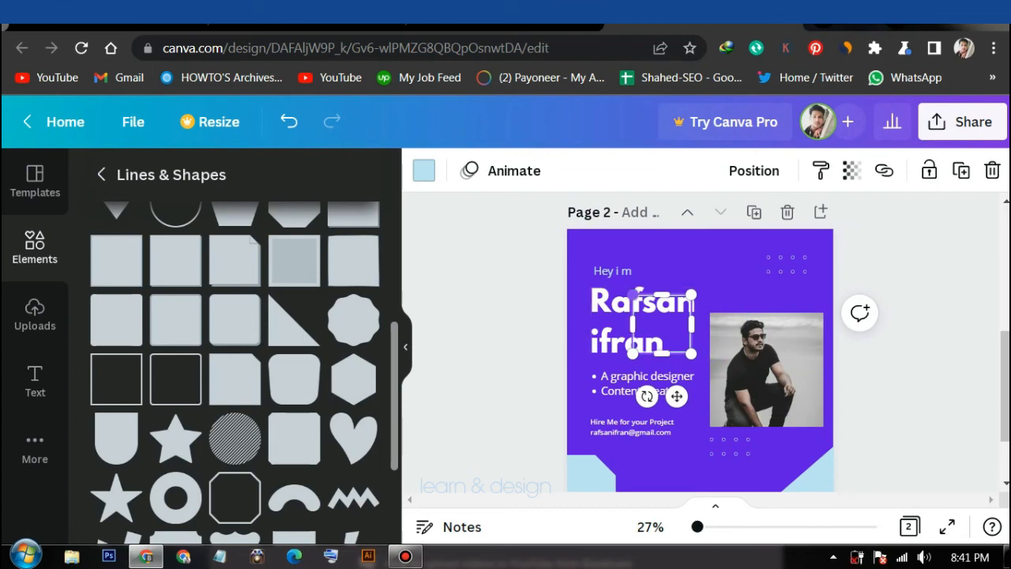
pyautogui.moveTo(632, 294); pyautogui.dragTo(674, 335)
# Place the small square beside the photo and the name headline just below 'Hey i m'
pyautogui.click(590, 324)
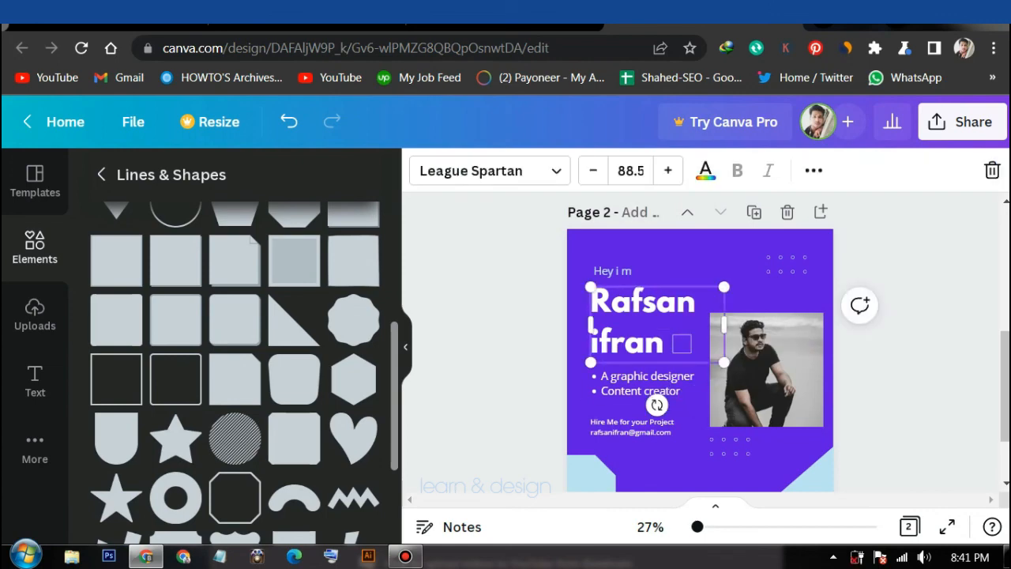
pyautogui.click(869, 379)
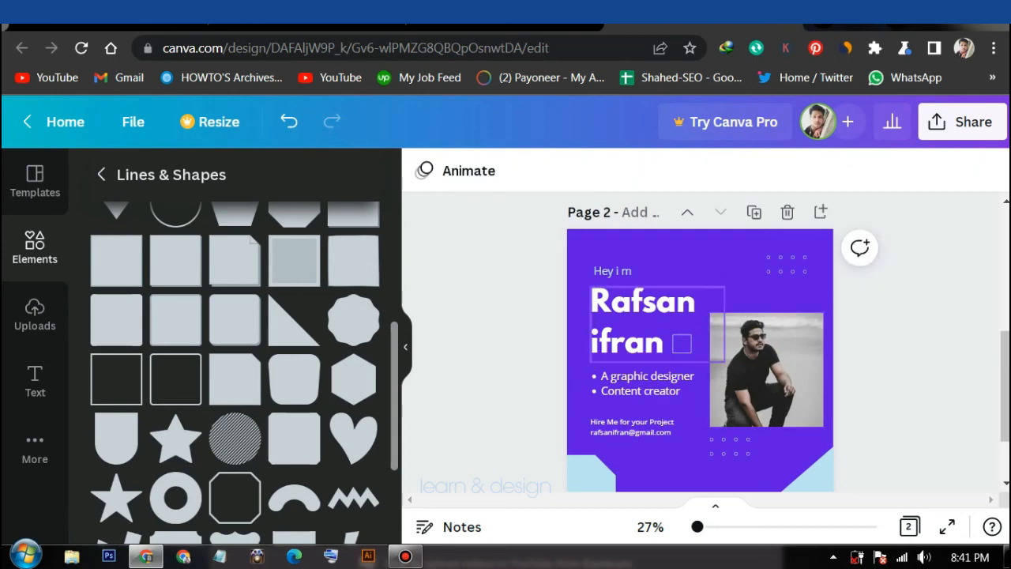
pyautogui.moveTo(648, 324); pyautogui.dragTo(663, 277)
pyautogui.moveTo(682, 343); pyautogui.dragTo(719, 445)
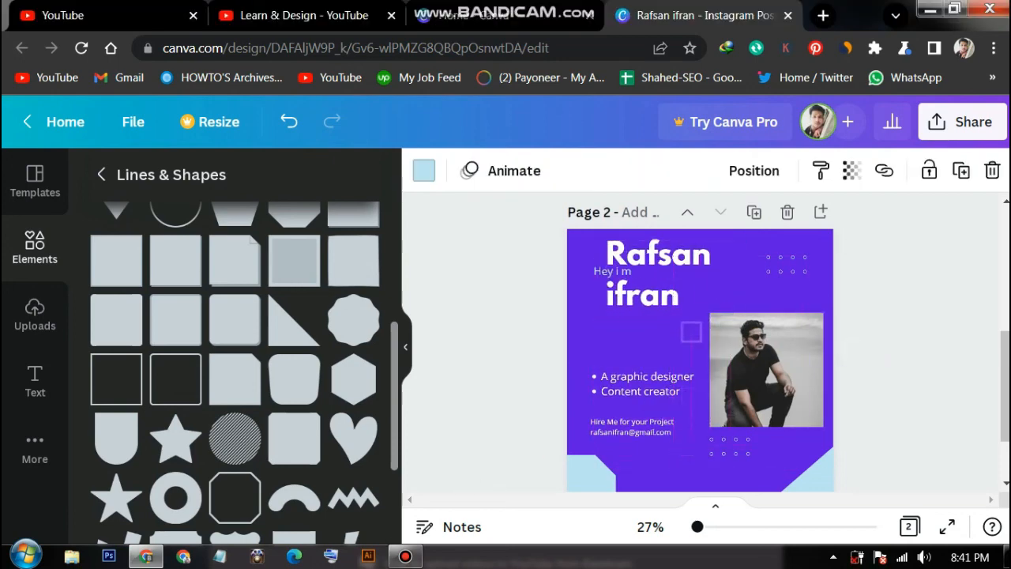
pyautogui.moveTo(674, 296); pyautogui.dragTo(659, 352)
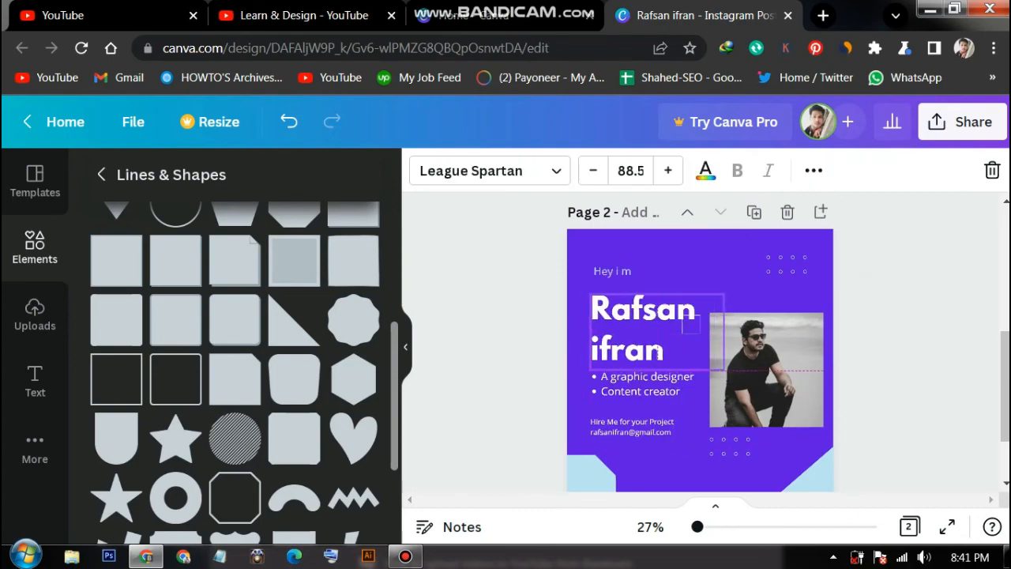